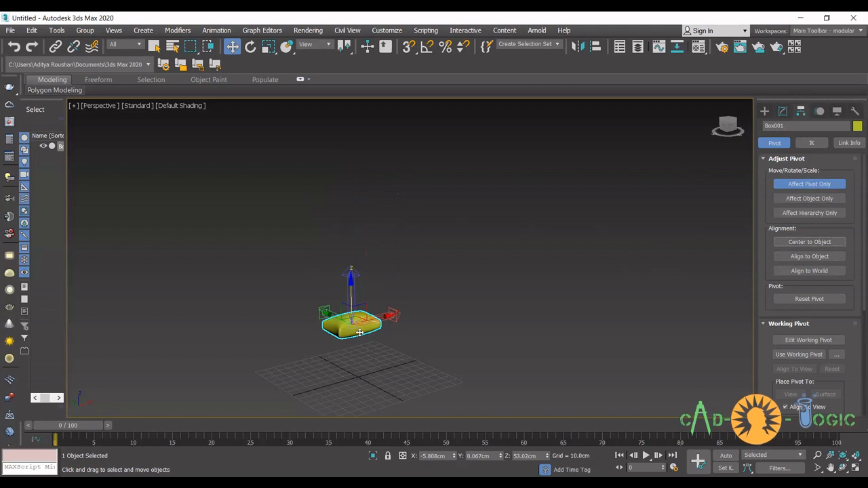
- Turn off pivot-only editing for the yellow pillow and return to creating standard primitives
click(804, 187)
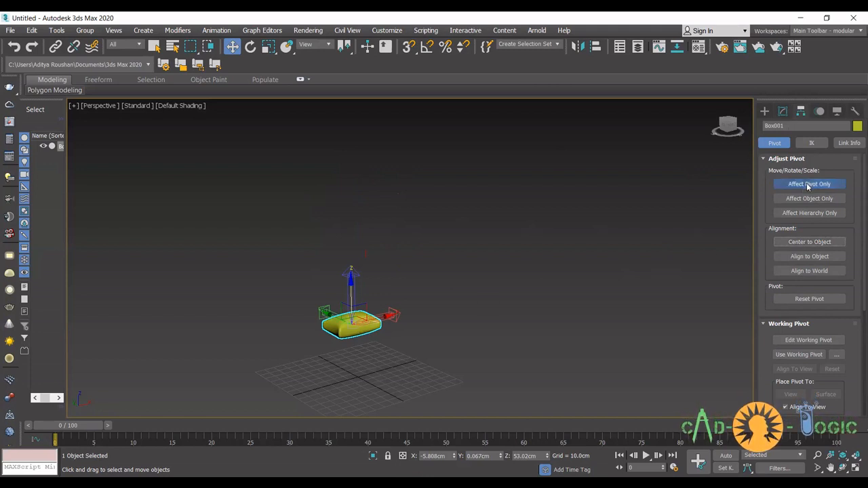
click(807, 186)
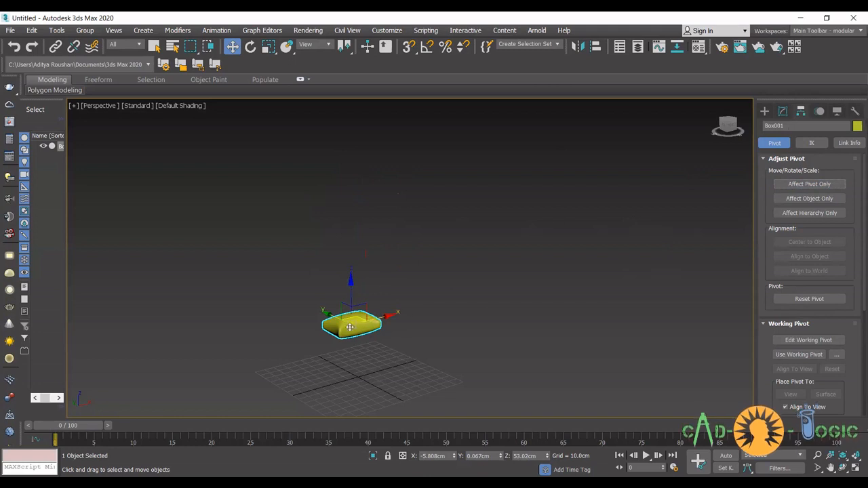
click(765, 110)
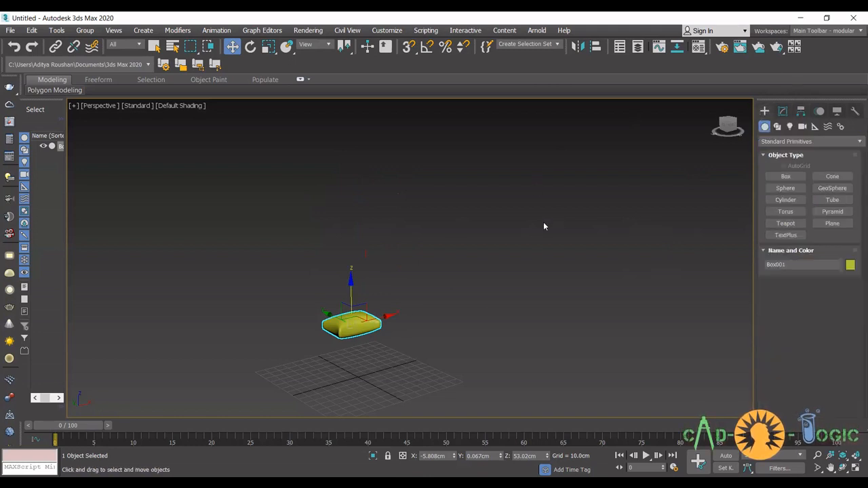
- Examine the yellow pillow's shape up close, from above and at an angle
click(435, 265)
scroll(363, 324, up, 5)
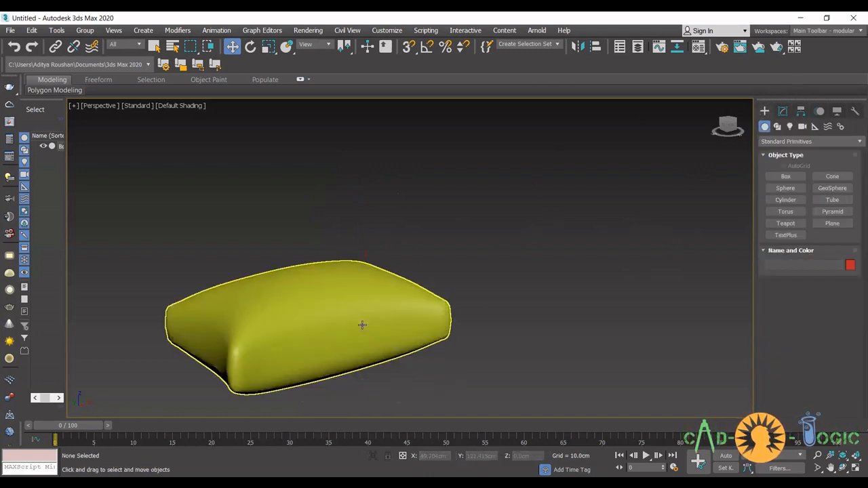
click(359, 278)
scroll(345, 239, down, 5)
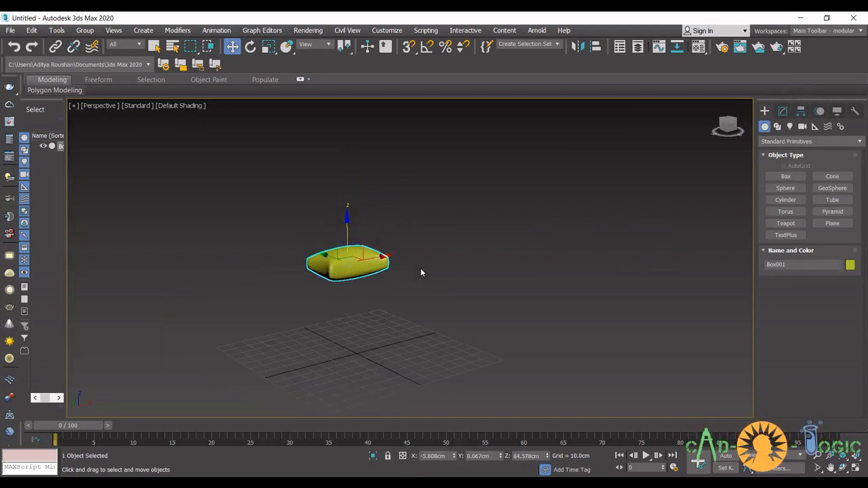
alt+middle_drag(432, 282, 408, 348)
key(z)
scroll(364, 238, down, 6)
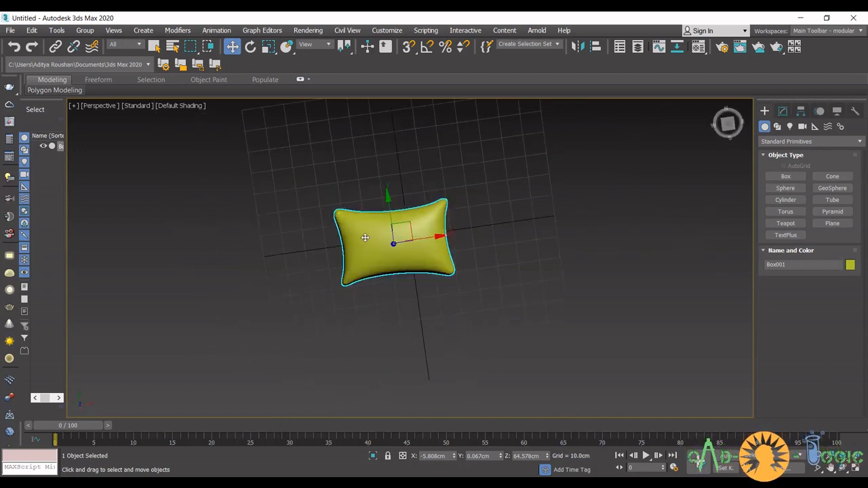
alt+middle_drag(366, 237, 434, 250)
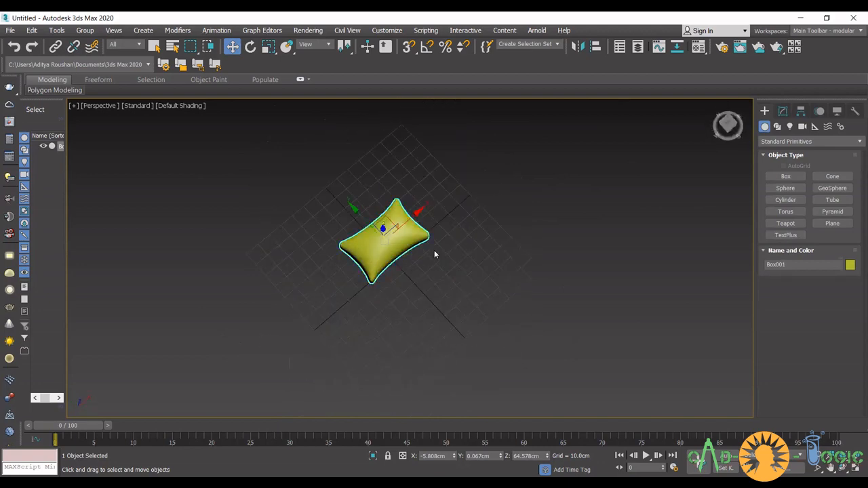
- Delete the yellow pillow and show the empty scene in the four-viewport layout
key(Delete)
scroll(411, 262, down, 3)
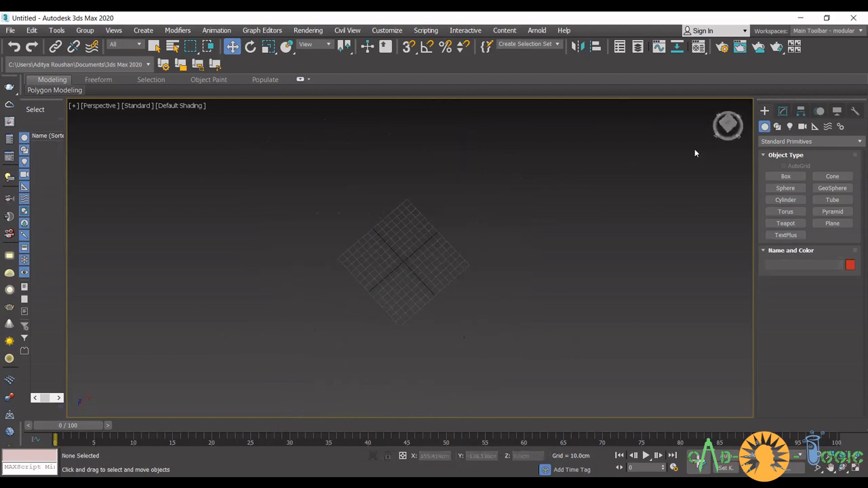
click(716, 105)
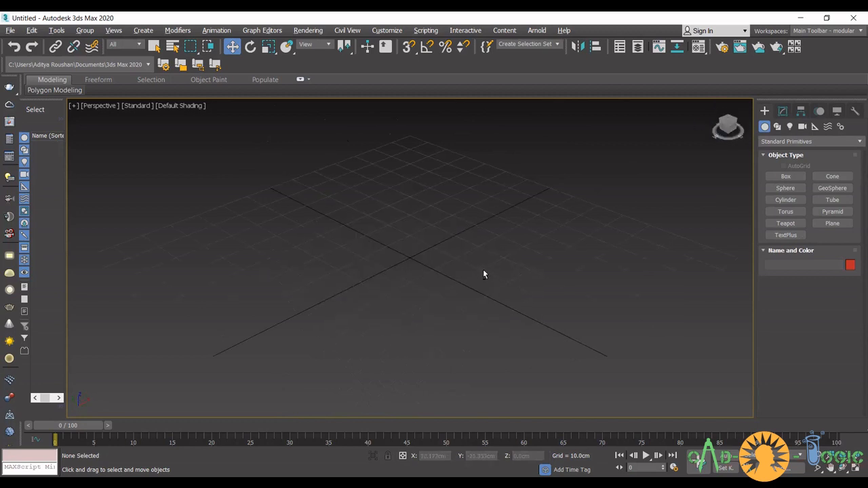
key(alt+w)
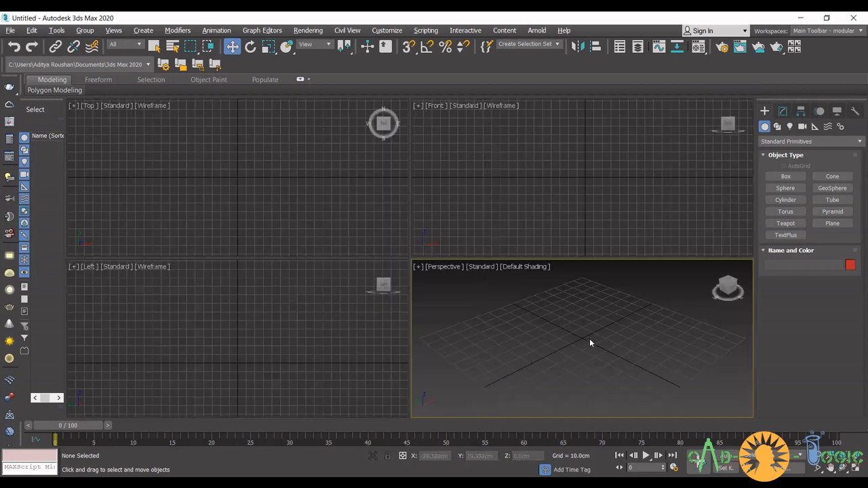
- Draw a rectangular plane about 123 cm long and 236 cm wide in the Top view
click(311, 198)
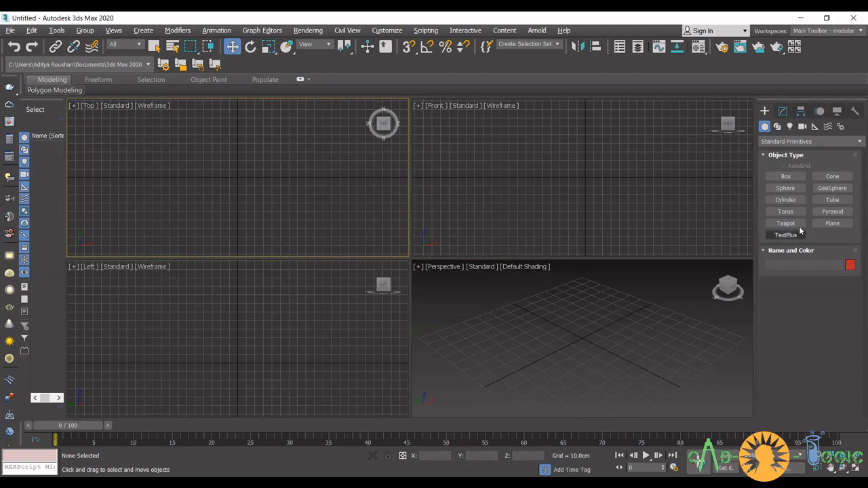
click(832, 223)
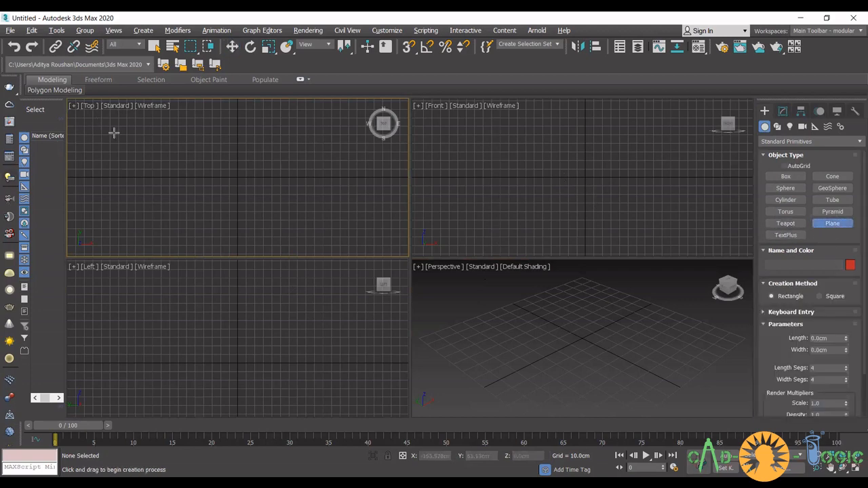
drag(98, 123, 301, 228)
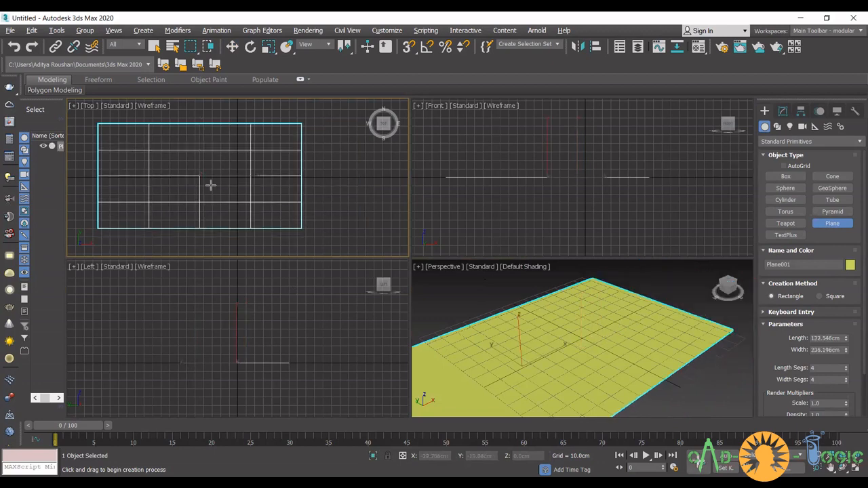
- Move the plane freehand toward the grid centre and raise it to about 13 cm above the grid
key(w)
drag(244, 176, 256, 192)
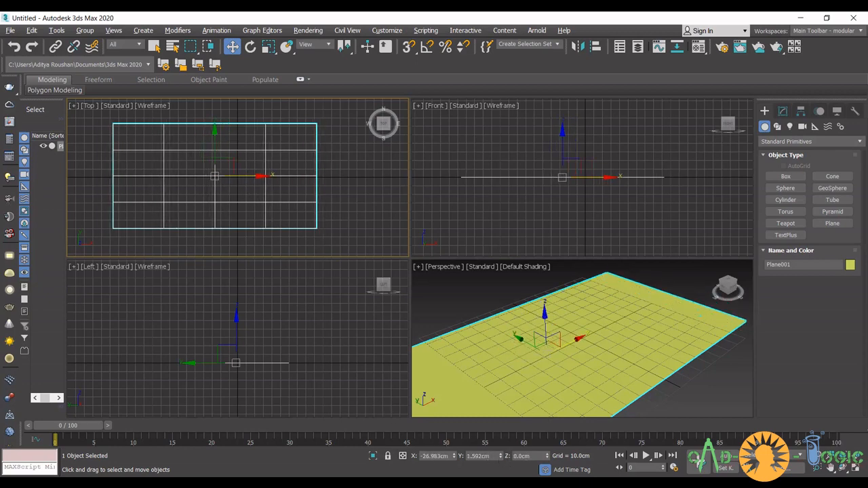
drag(255, 177, 272, 180)
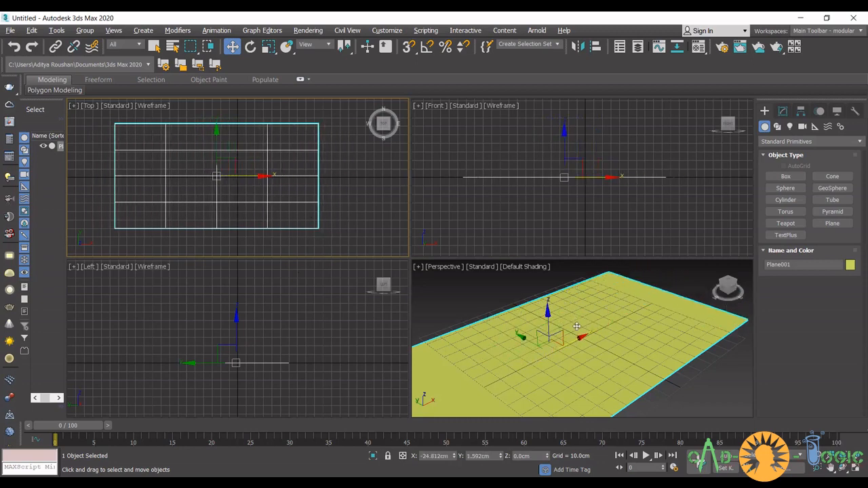
drag(547, 313, 566, 317)
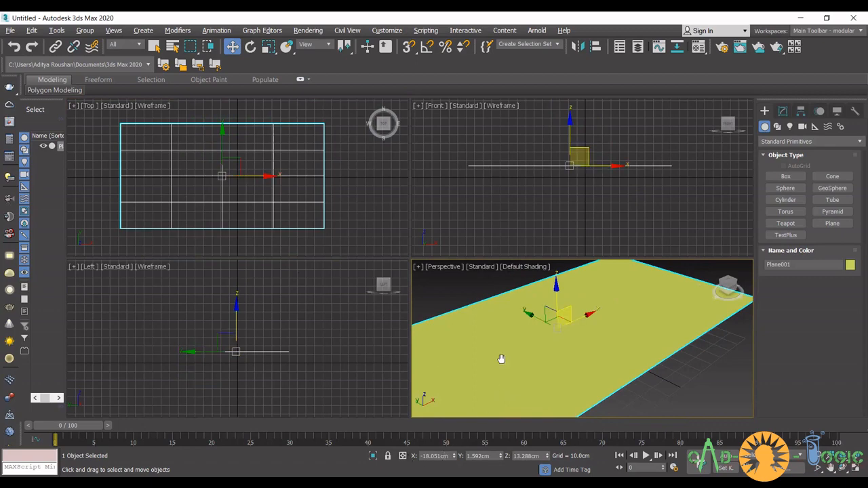
- Place the plane exactly at the origin by setting its X, Y and Z position to 0
middle_drag(501, 359, 520, 326)
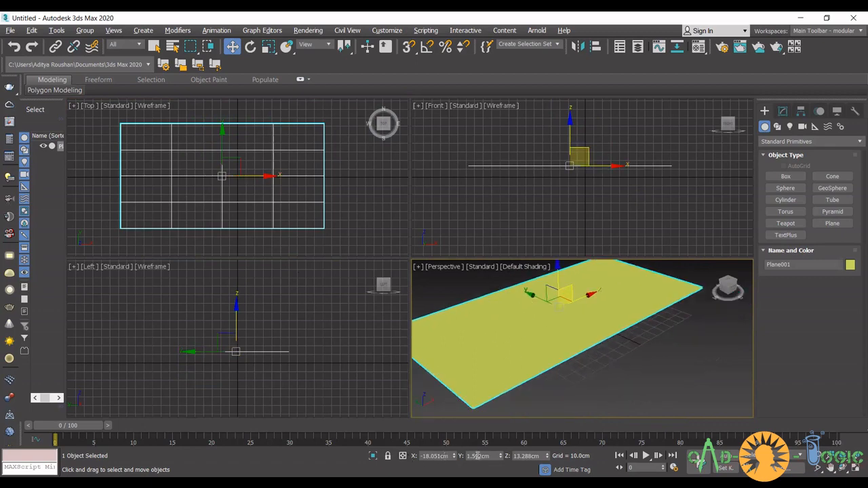
click(449, 456)
drag(451, 459, 406, 457)
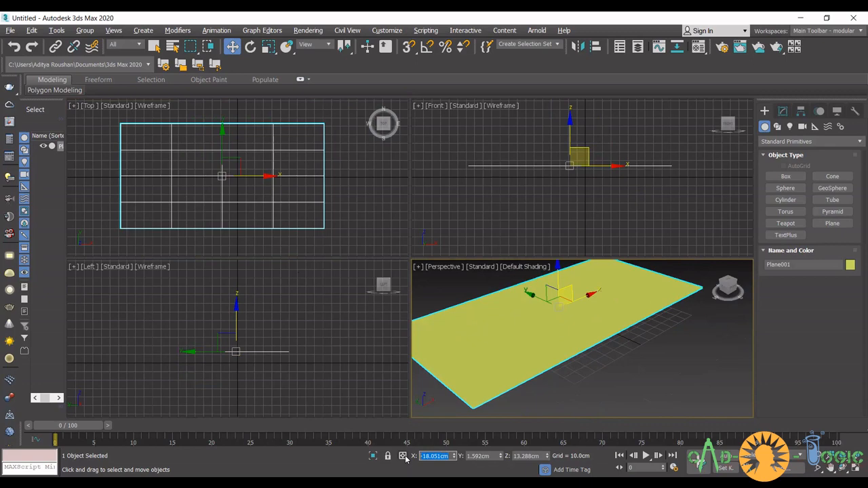
text(0)
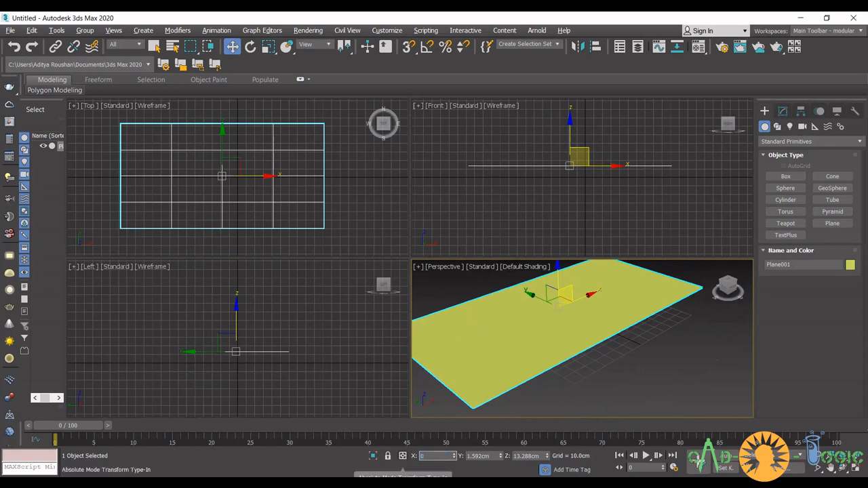
key(Return)
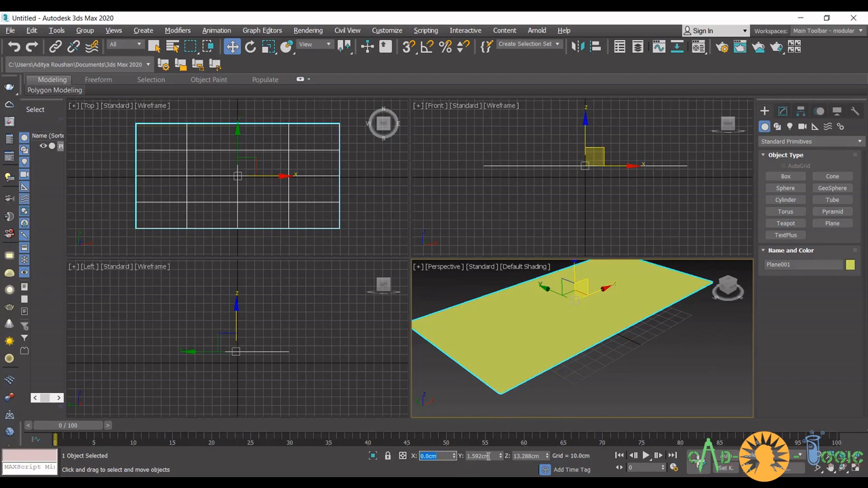
key(Tab)
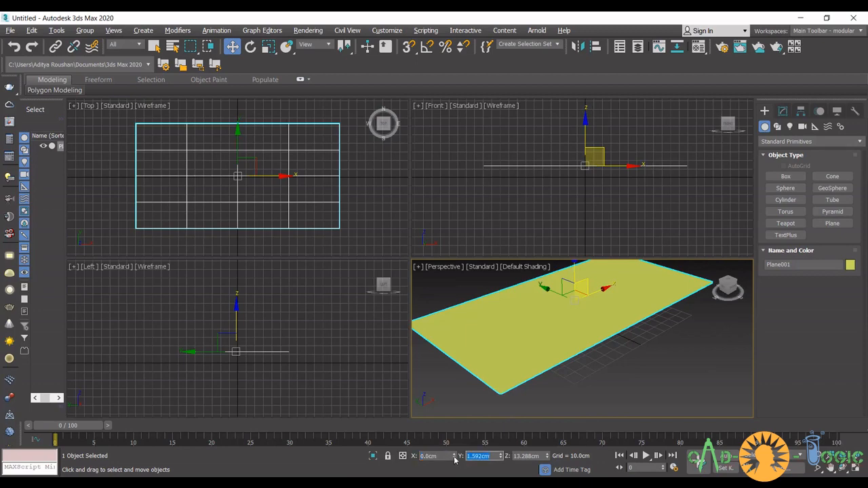
text(0)
key(Return)
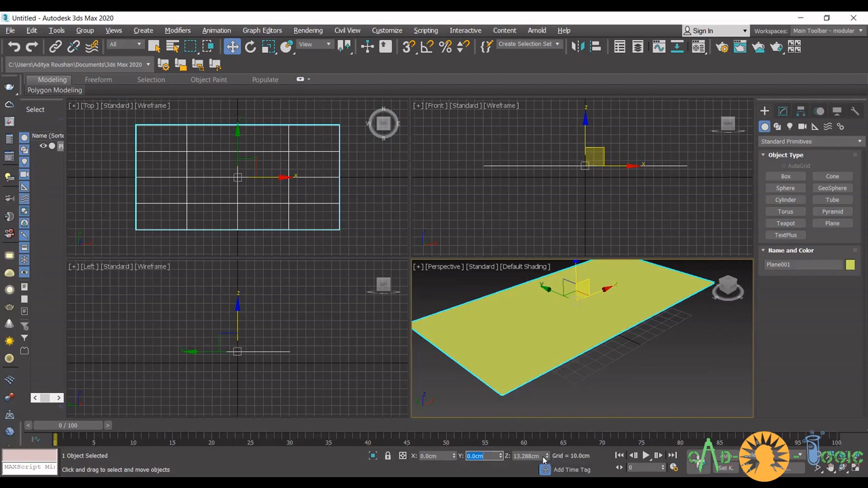
key(Tab)
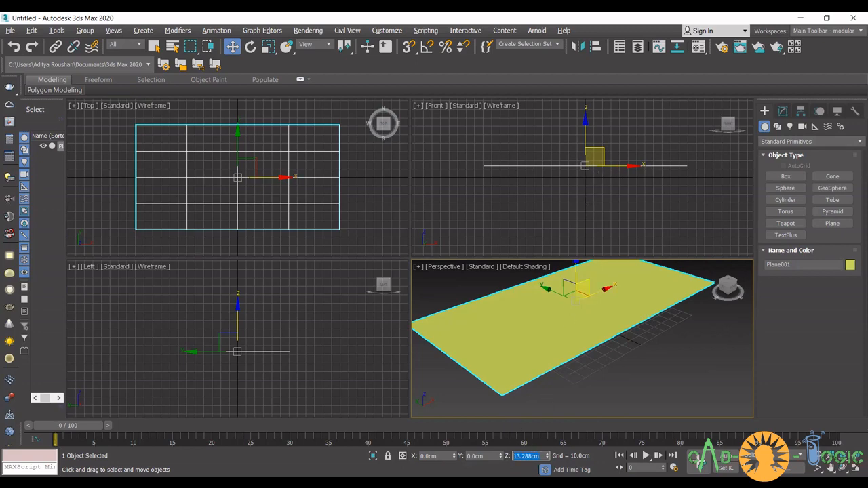
text(0)
key(Return)
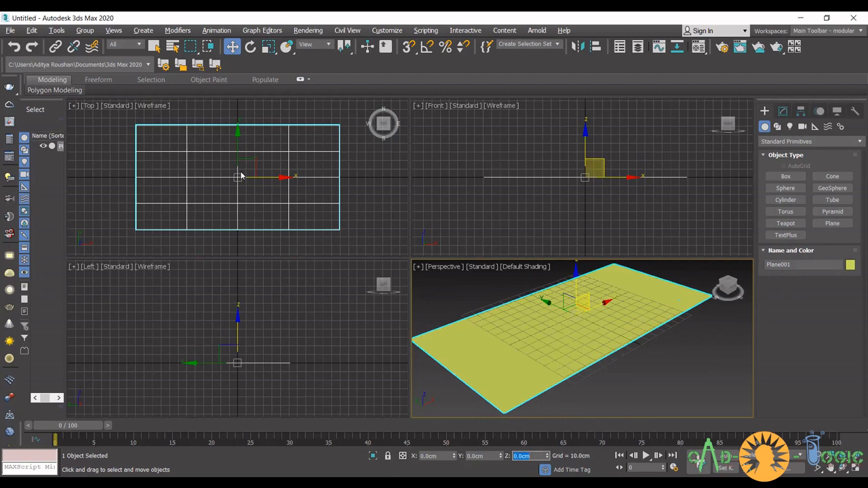
- Draw a box over the middle of the plane in the Top view, about 60 cm long, 103 cm wide and 20 cm high
right_click(378, 191)
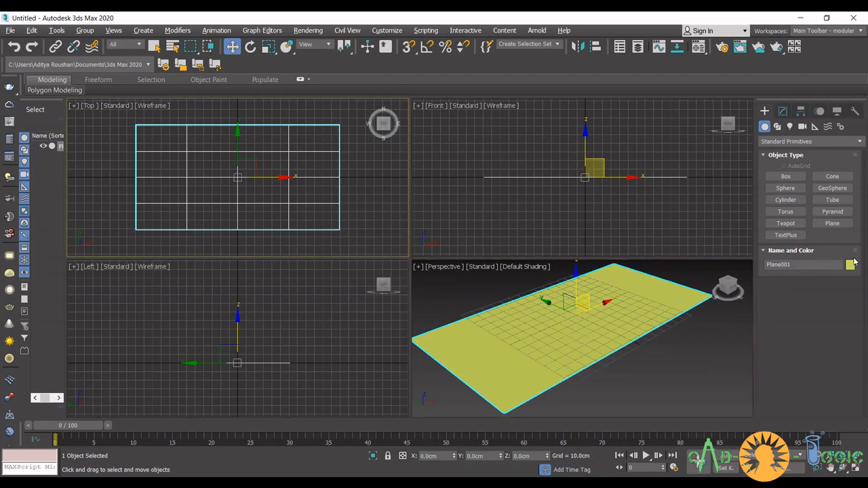
click(385, 181)
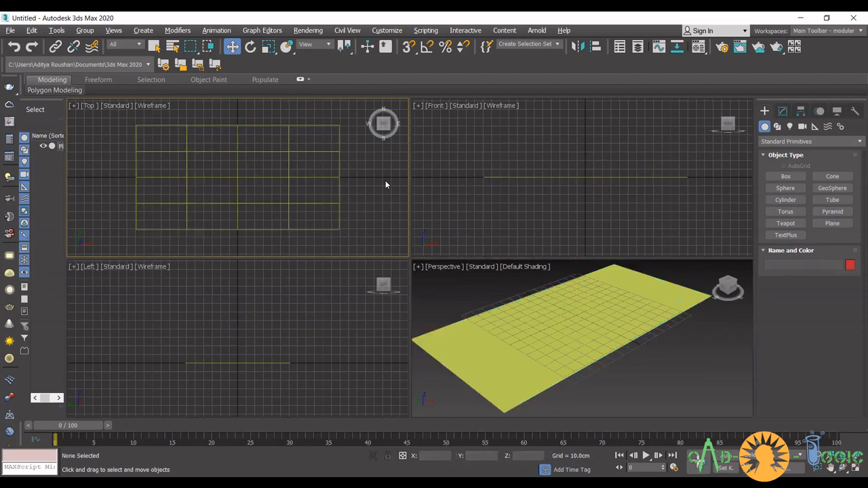
click(787, 177)
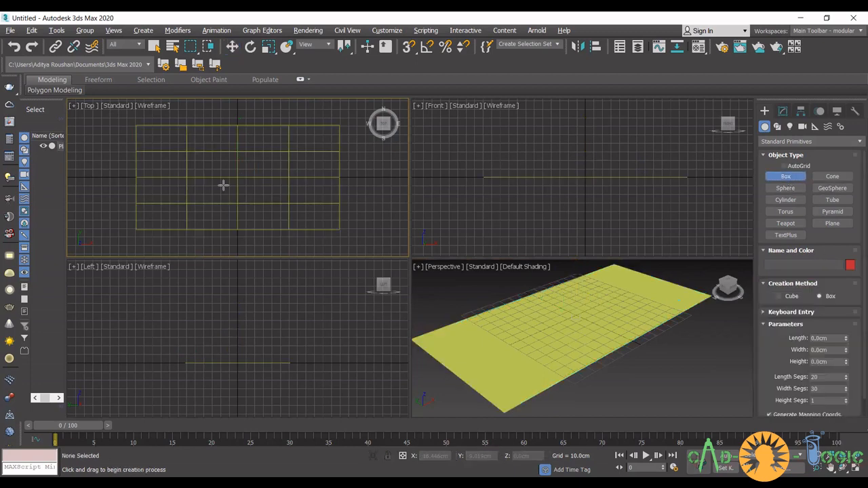
drag(197, 159, 288, 209)
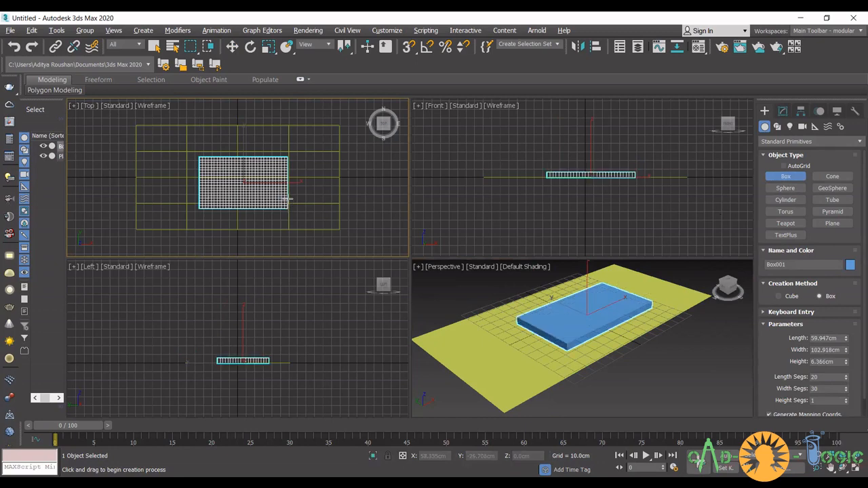
click(288, 192)
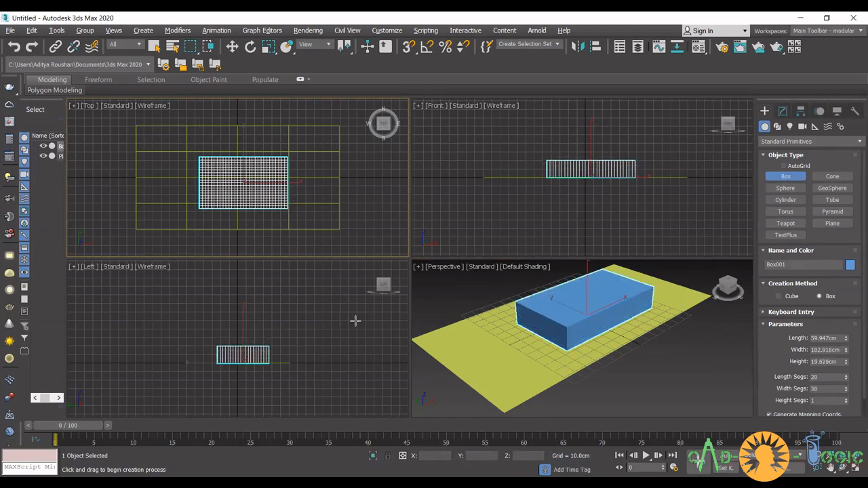
- Set the box's length to 40 cm, its width to 60 cm and its height to 0.1 cm
click(838, 339)
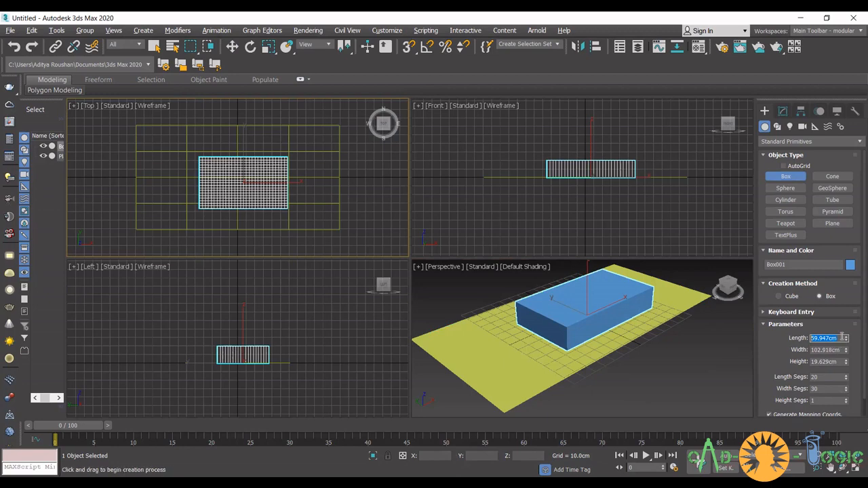
text(40)
key(Return)
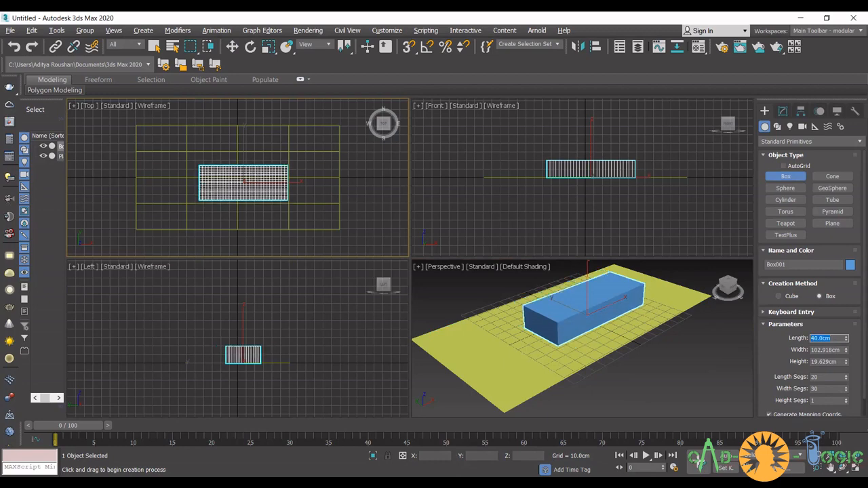
double_click(844, 351)
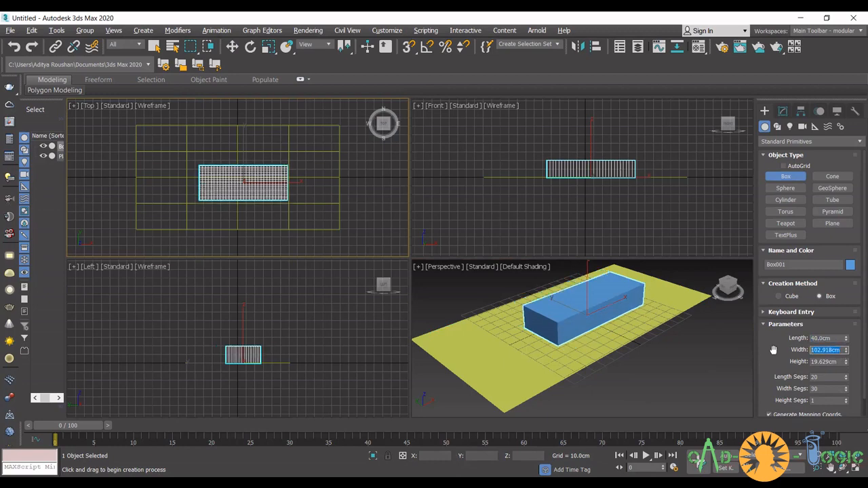
text(60)
key(Return)
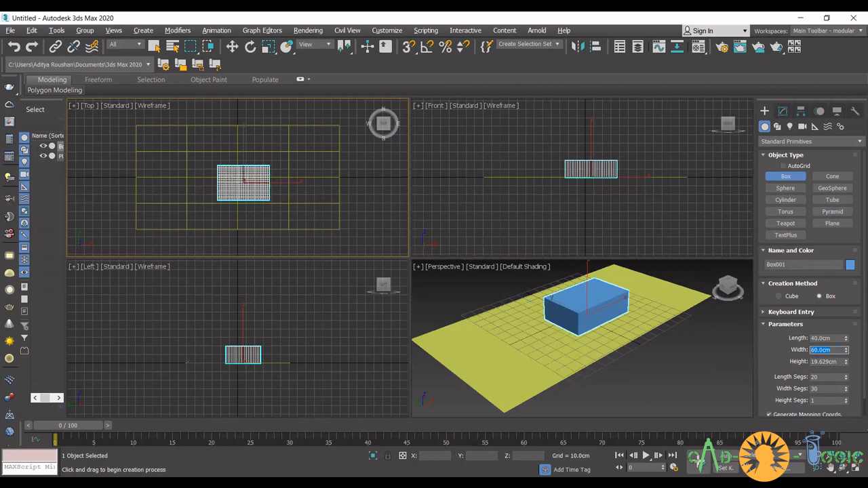
double_click(840, 361)
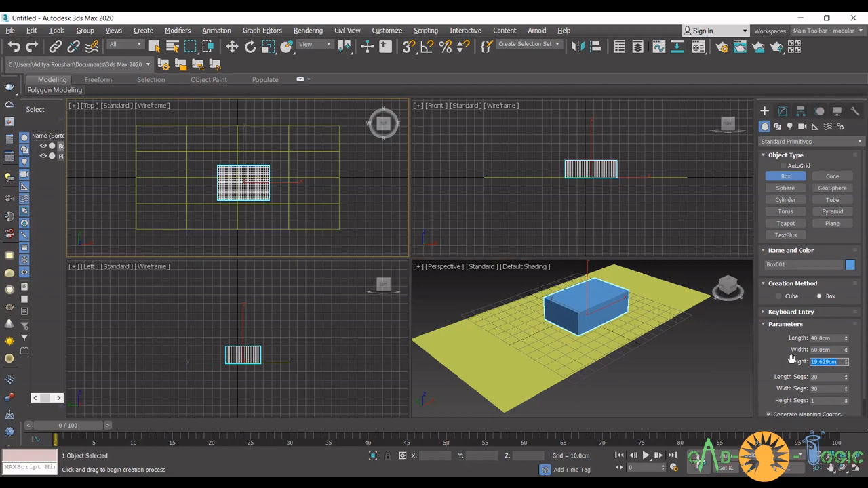
text(0.1)
key(Return)
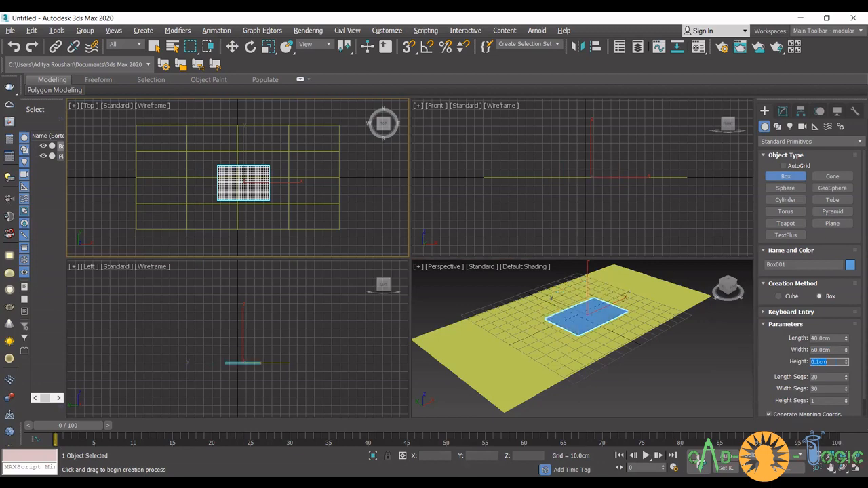
- Raise the thin box above the plane by setting its Z position to 10 cm
click(827, 388)
click(580, 316)
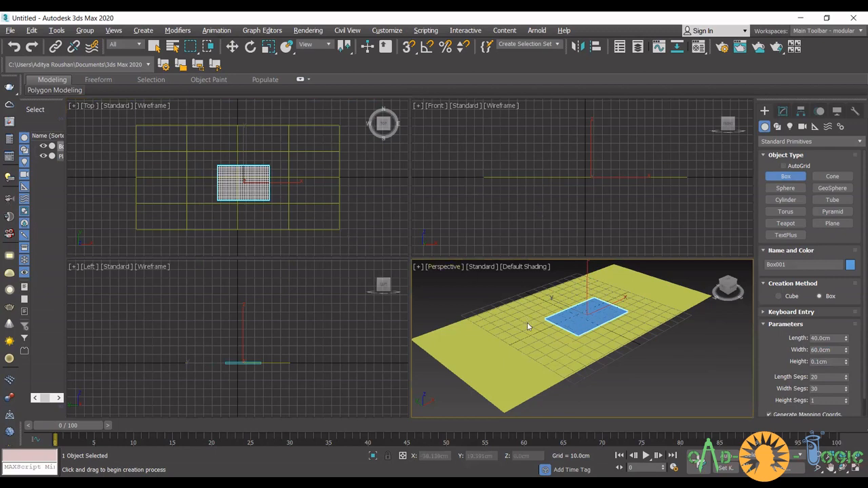
key(w)
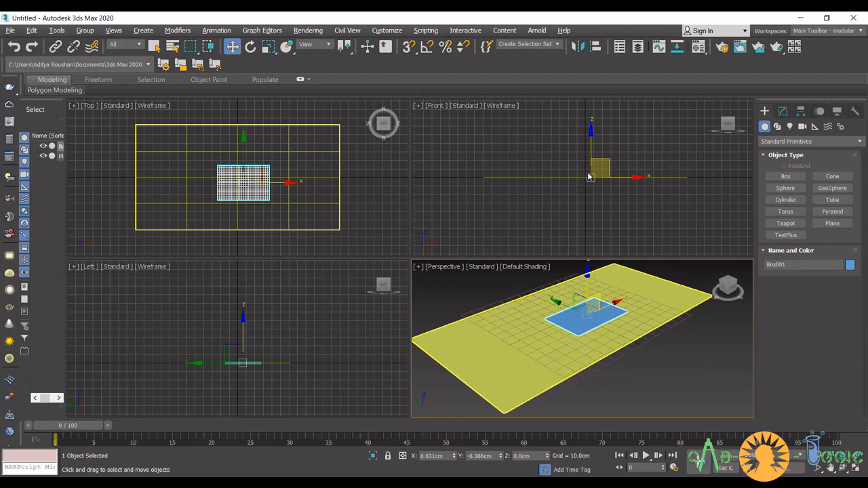
click(535, 456)
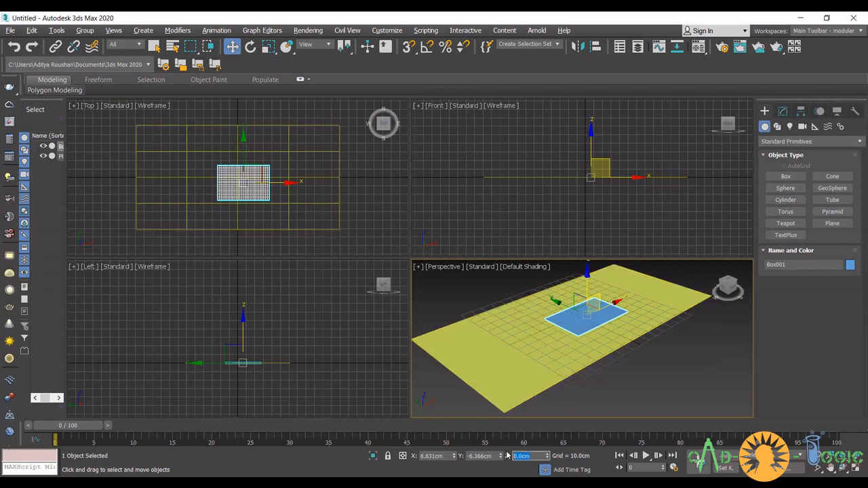
text(10)
key(Return)
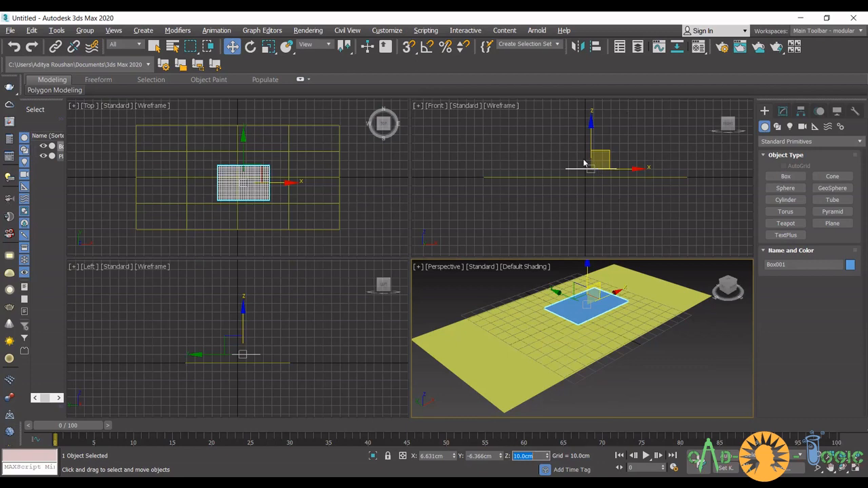
- Apply a Cloth modifier to the raised box
click(783, 110)
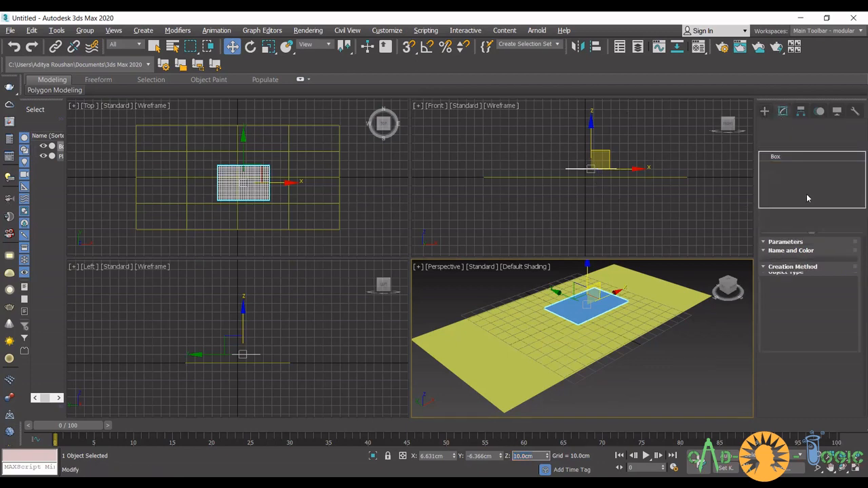
click(819, 145)
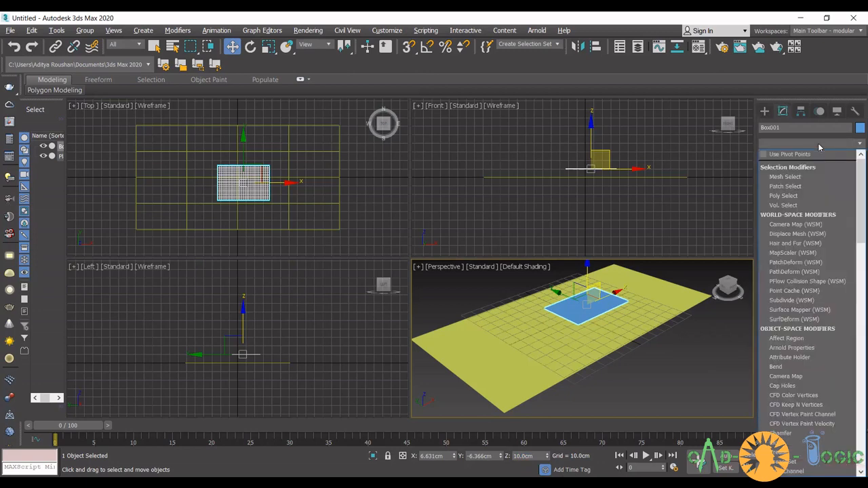
text(cl)
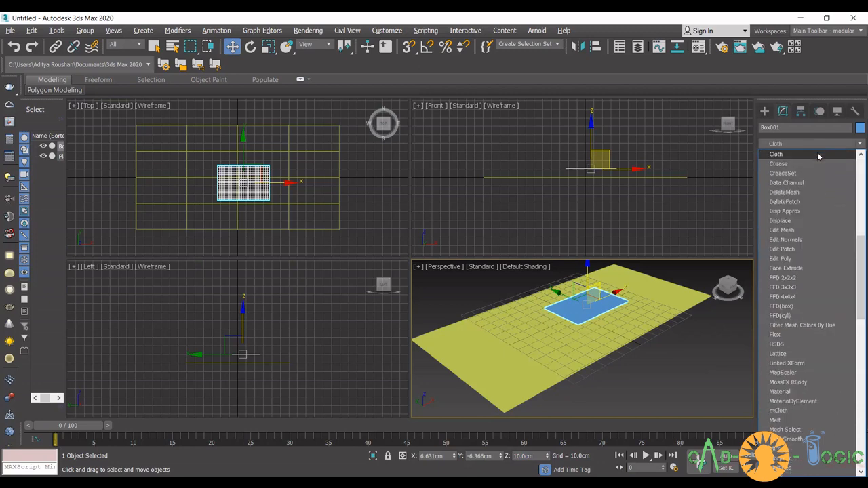
click(818, 156)
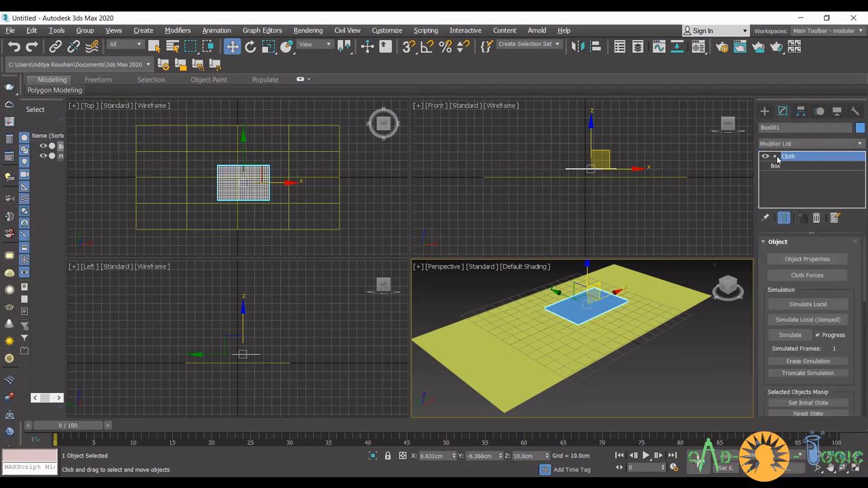
- In the Cloth object properties, define Box001 as Cloth with the Satin preset and a pressure of 3
click(799, 265)
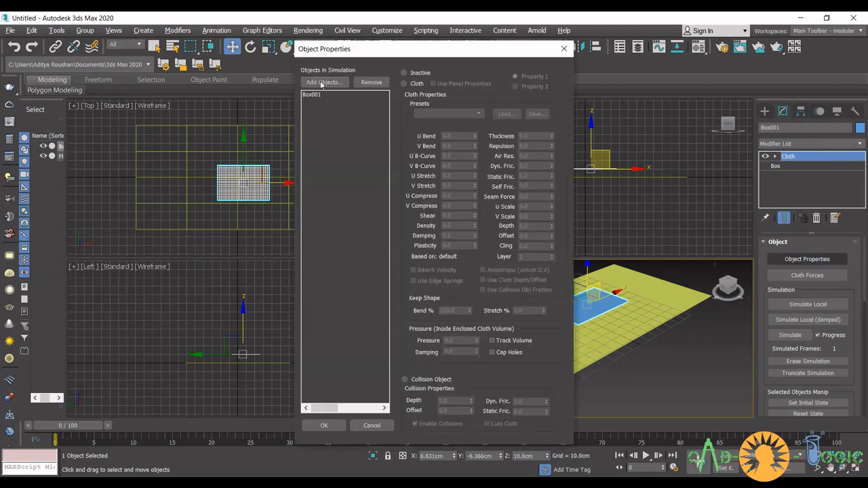
click(312, 95)
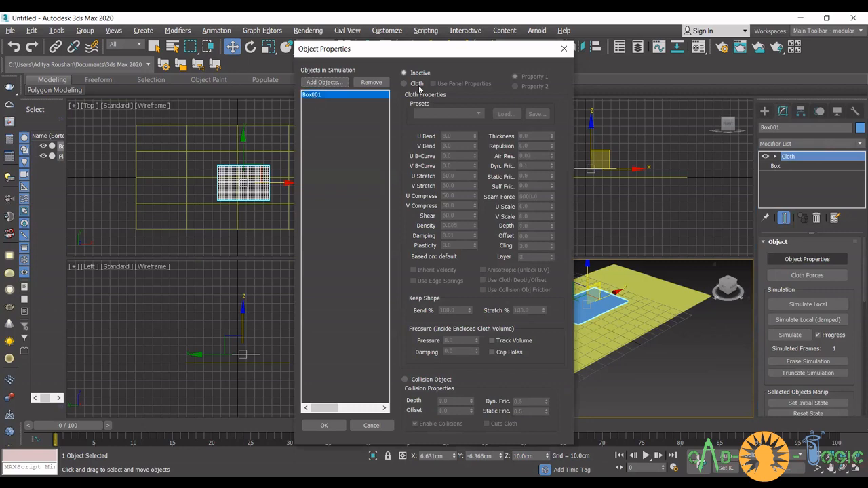
click(416, 84)
click(453, 113)
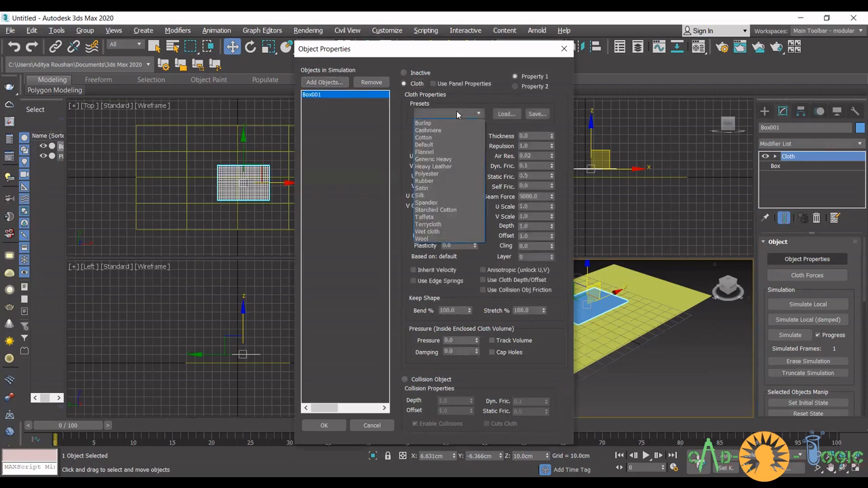
click(444, 189)
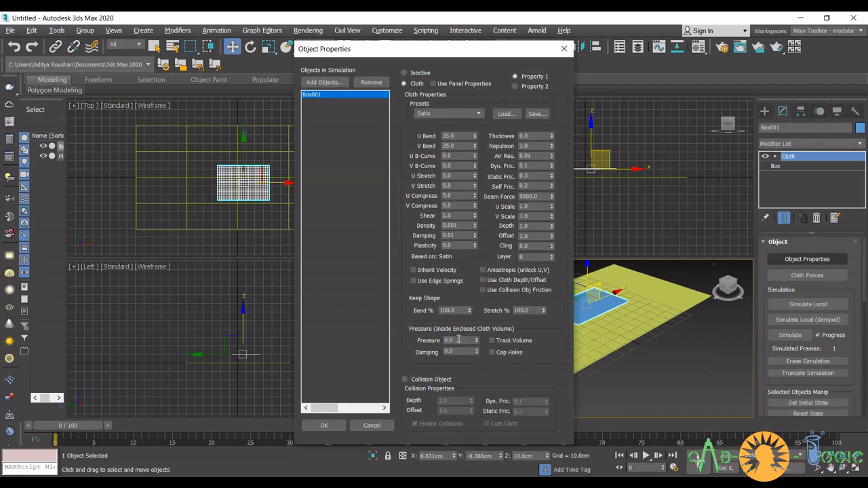
drag(459, 339, 439, 340)
text(3)
- Add Plane001 to the cloth simulation as a collision object and accept the object properties
click(344, 84)
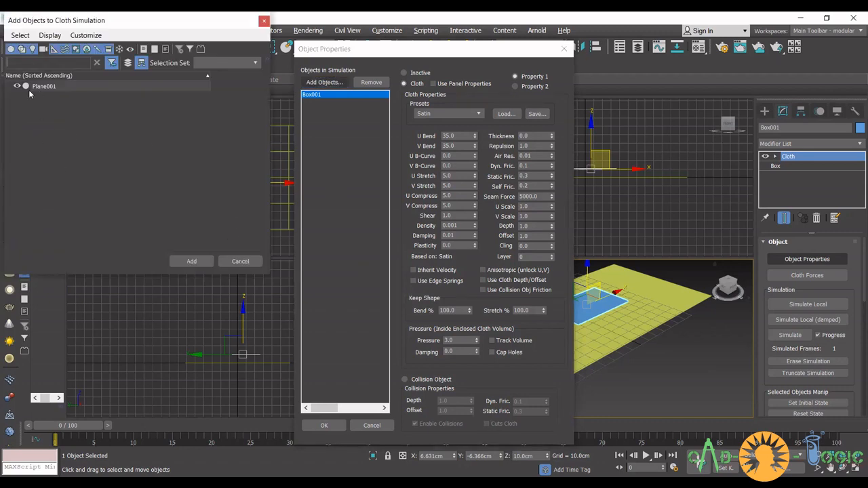
click(10, 49)
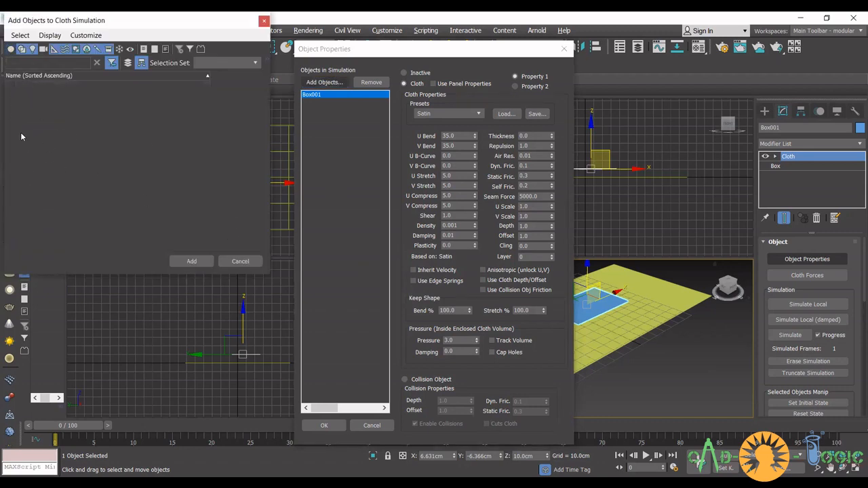
click(11, 50)
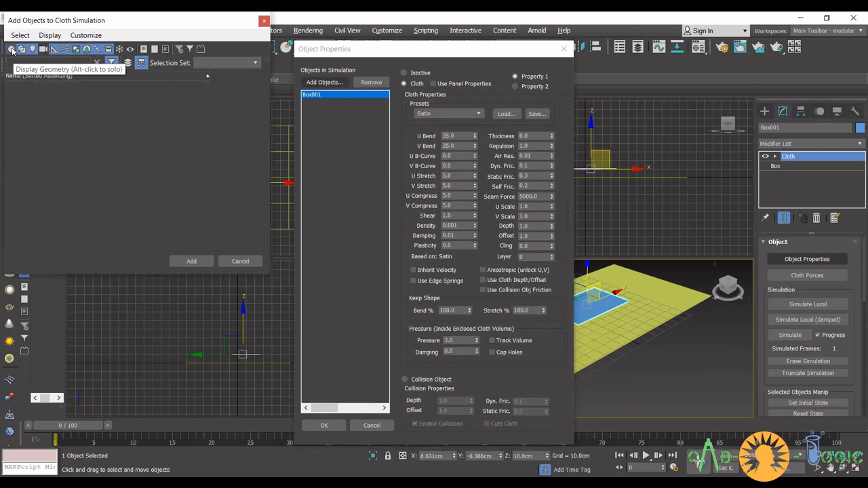
click(42, 89)
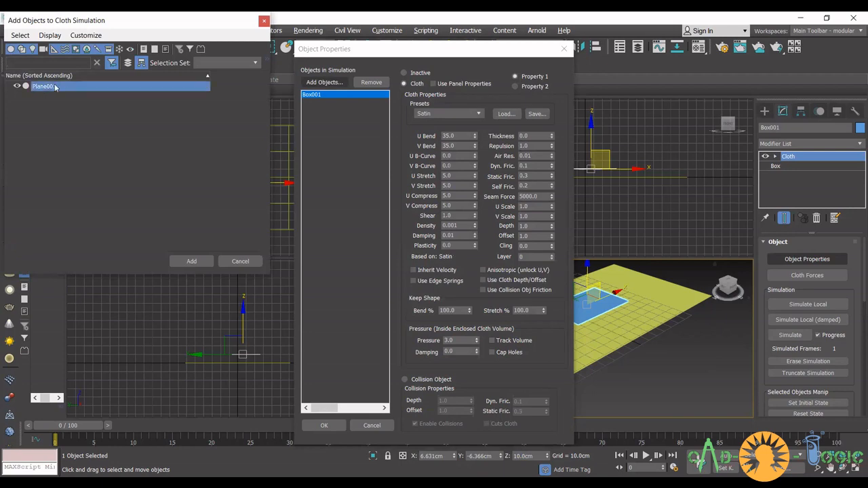
click(190, 262)
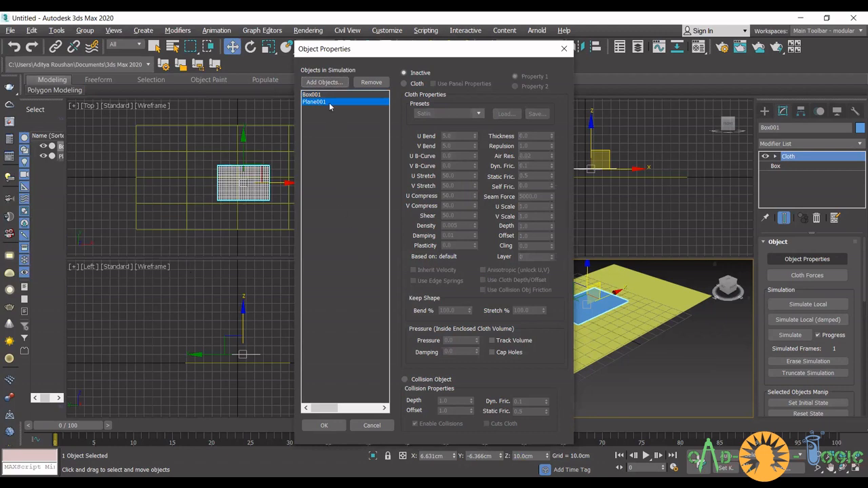
click(432, 381)
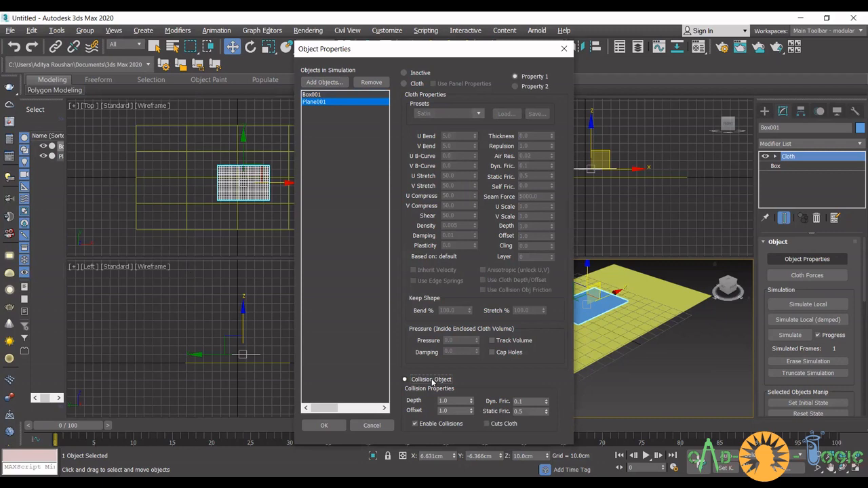
click(312, 95)
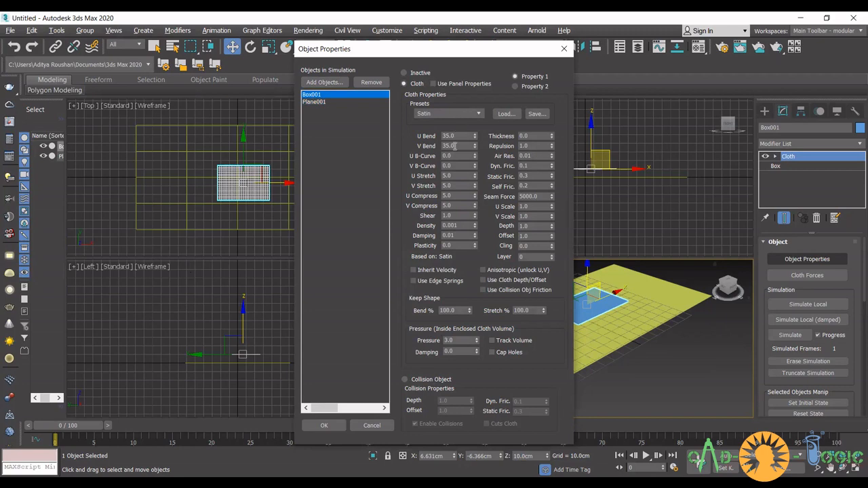
click(317, 102)
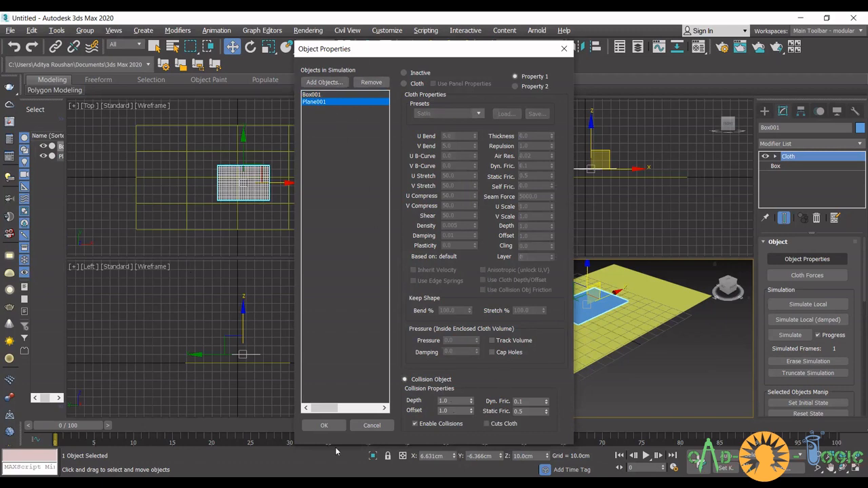
click(324, 426)
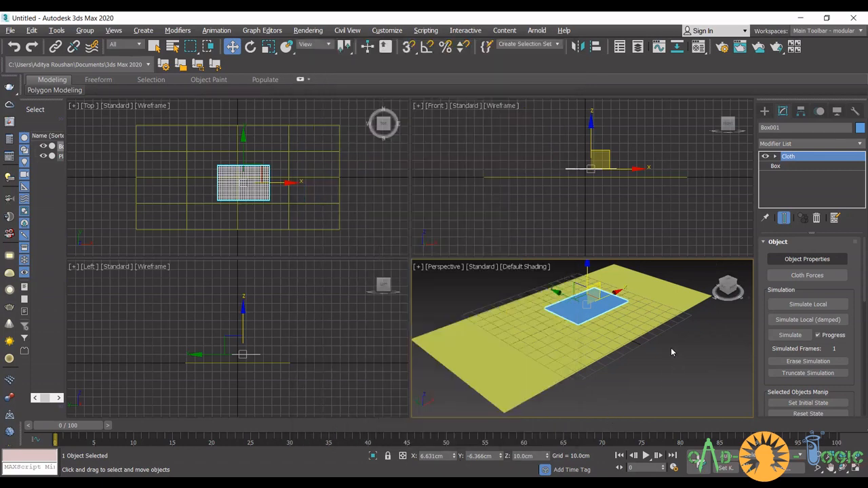
- Run the local cloth simulation to inflate the box into a pillow, and inspect it in the maximized Perspective view
middle_drag(671, 349, 665, 349)
click(807, 304)
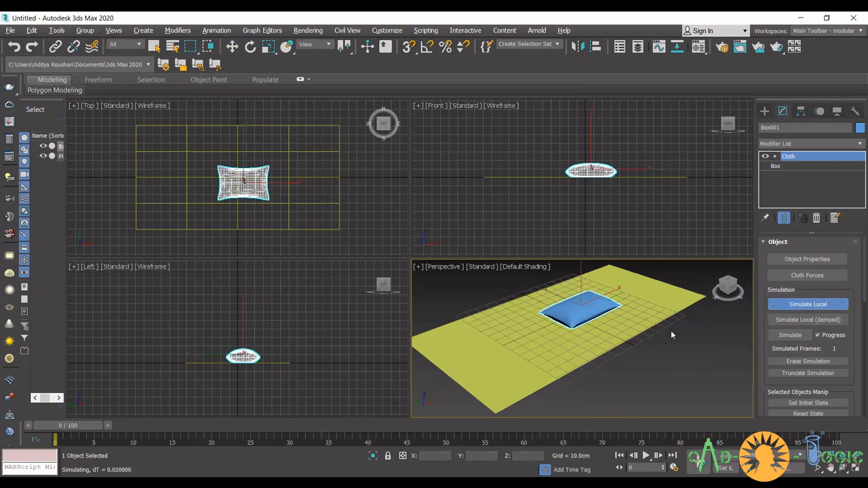
scroll(592, 316, up, 6)
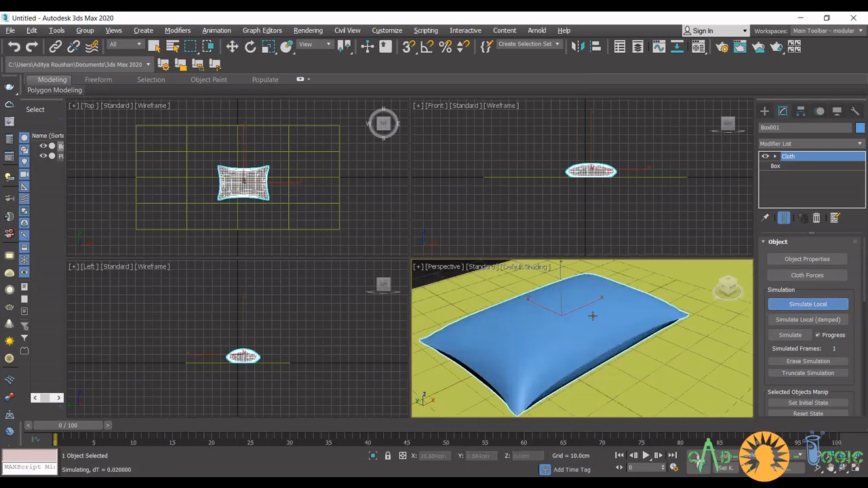
scroll(584, 324, down, 3)
key(alt+w)
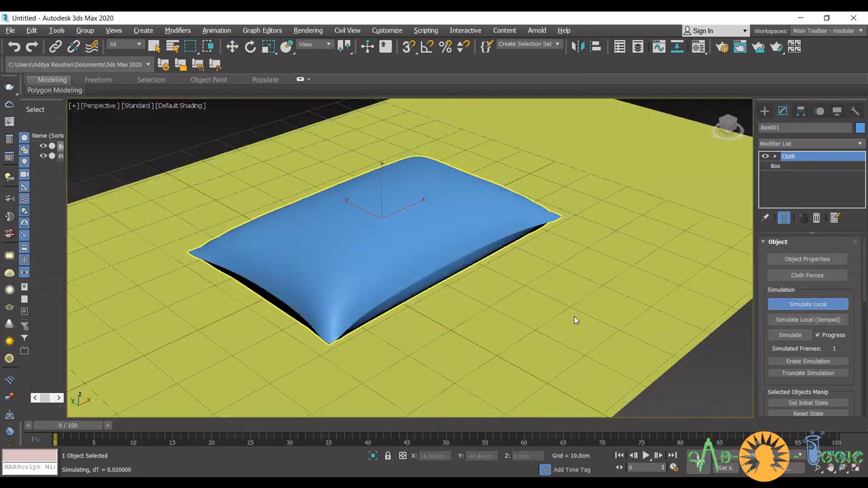
scroll(574, 320, down, 2)
alt+middle_drag(519, 339, 550, 314)
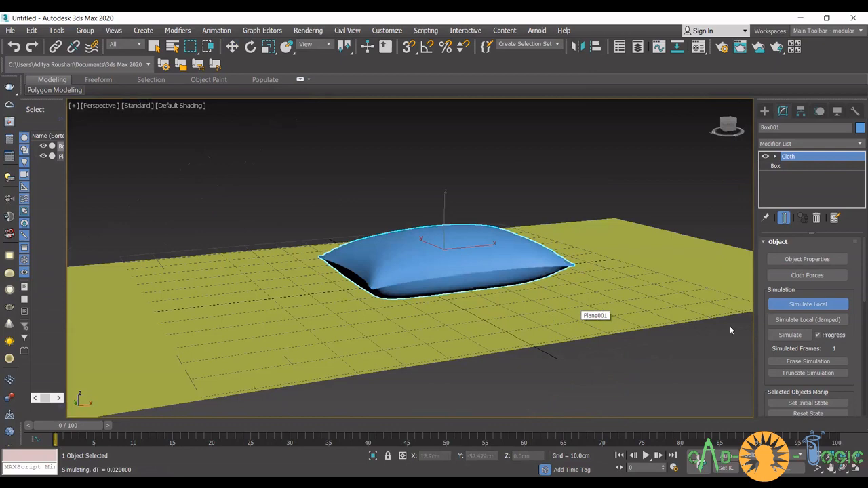
key(w)
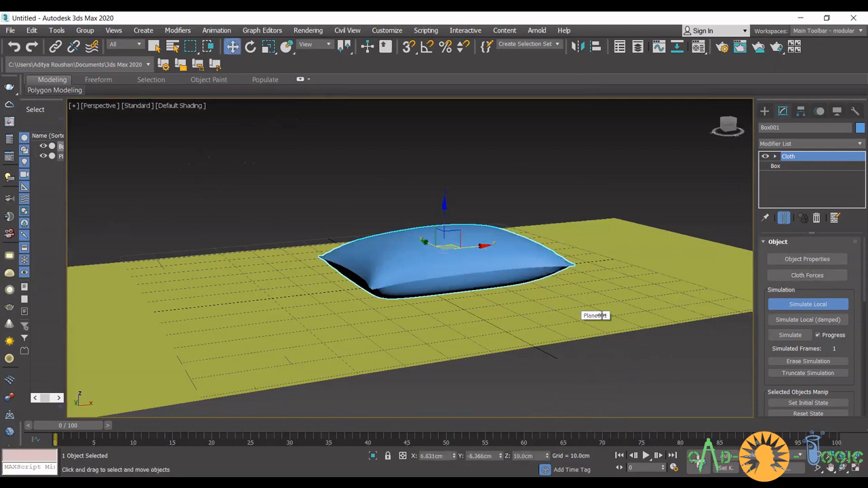
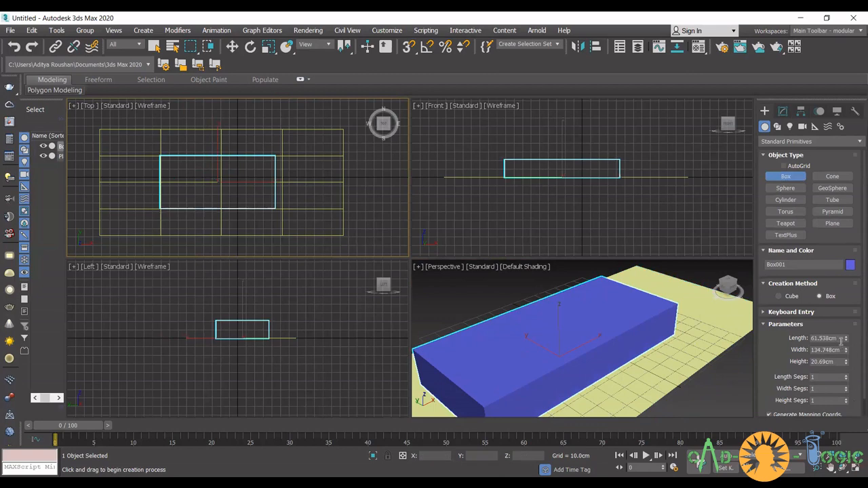
- Set the new box's length to 40 cm, its width to 60 cm and its height to 0.1 cm
click(845, 340)
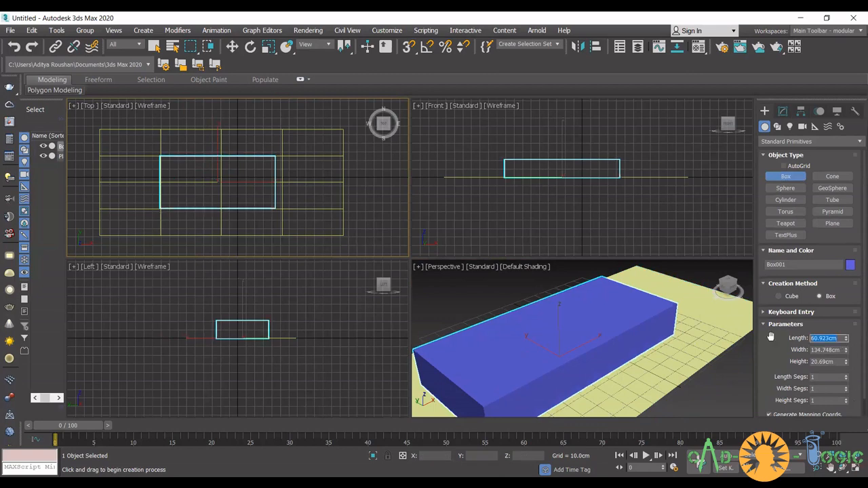
text(40)
key(Return)
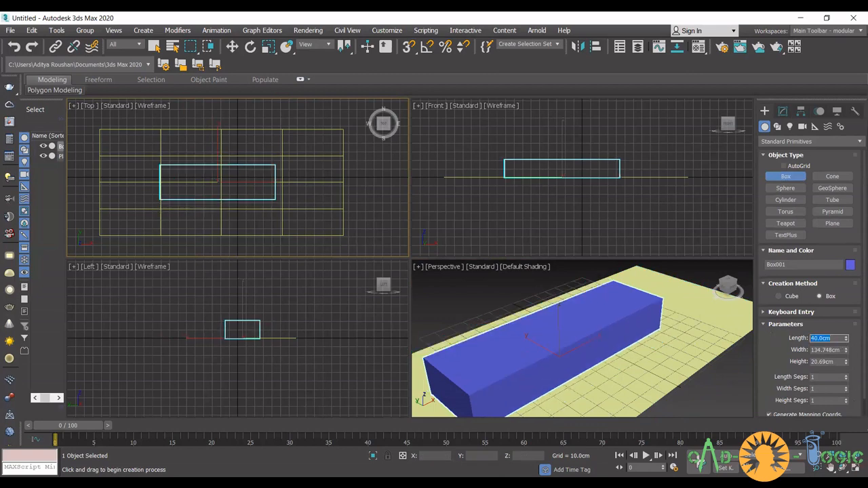
double_click(842, 350)
text(60)
key(Return)
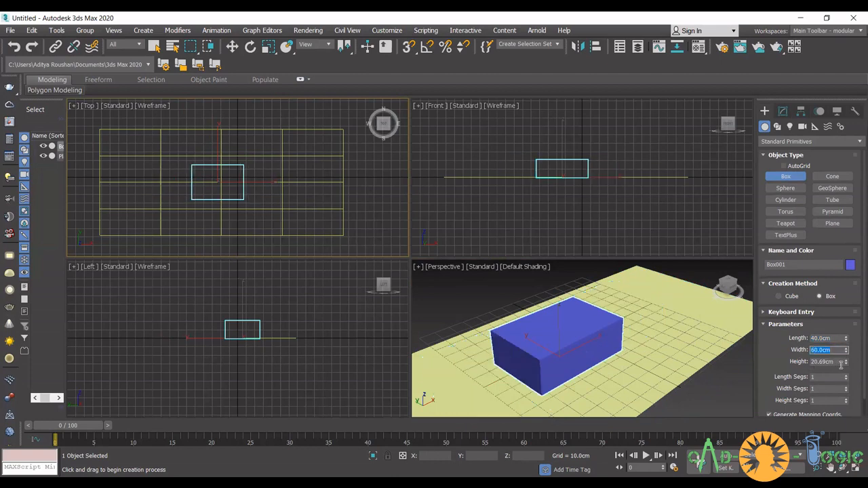
click(812, 361)
text(0.1)
key(Return)
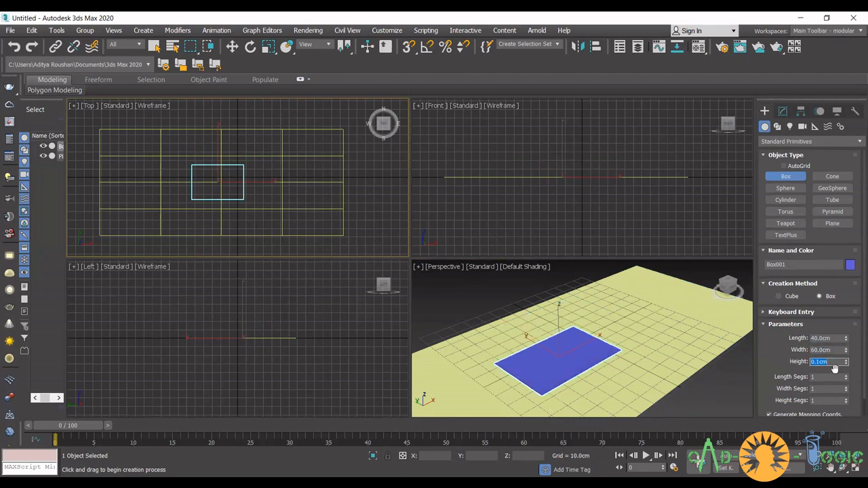
- Divide the thin box into 20 length segments and 30 width segments
click(829, 376)
text(20)
key(Tab)
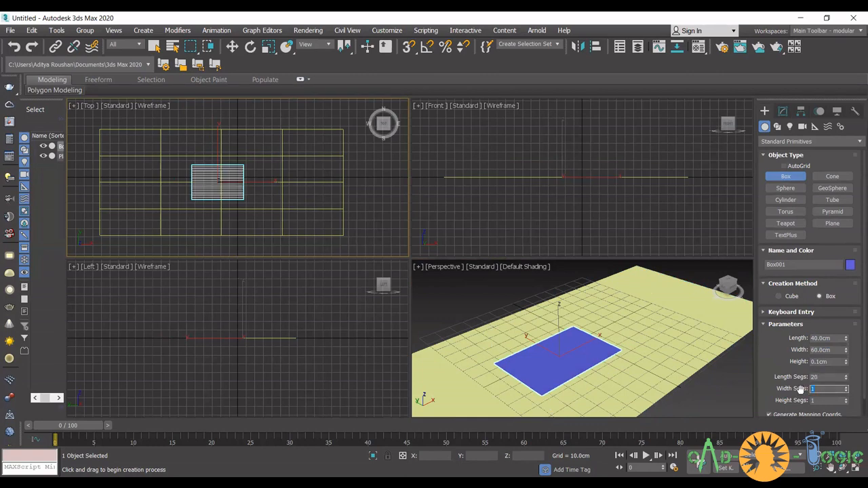
key(Return)
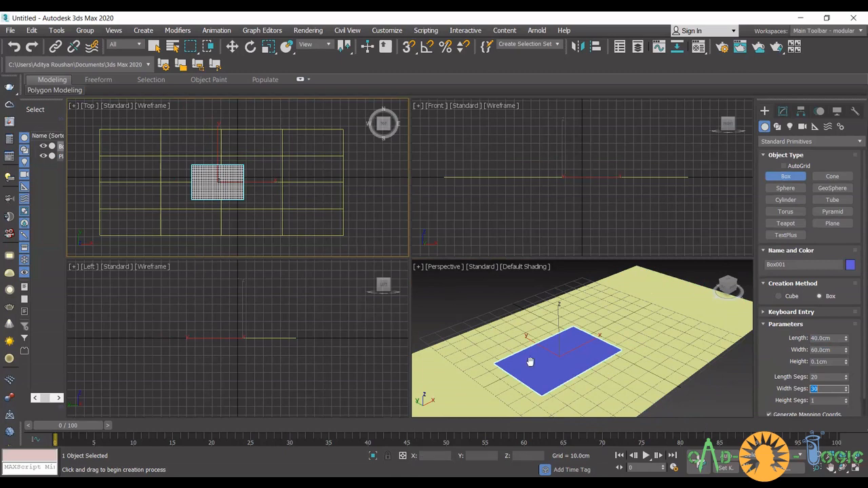
- Raise the thin box above the plane by setting its Z position to 10 cm
alt+middle_drag(529, 363, 524, 352)
key(w)
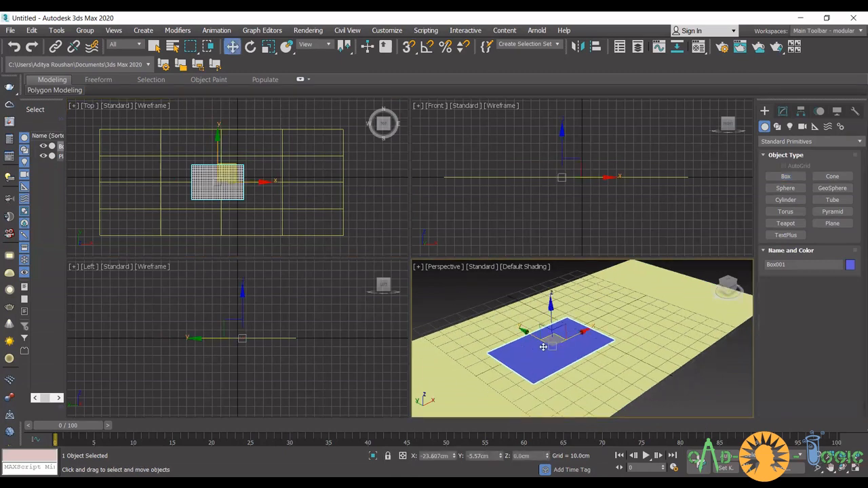
click(544, 387)
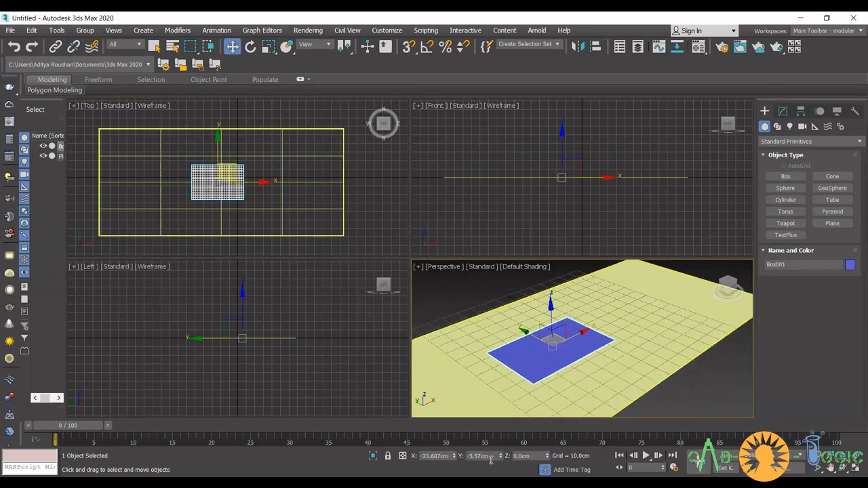
drag(534, 456, 507, 455)
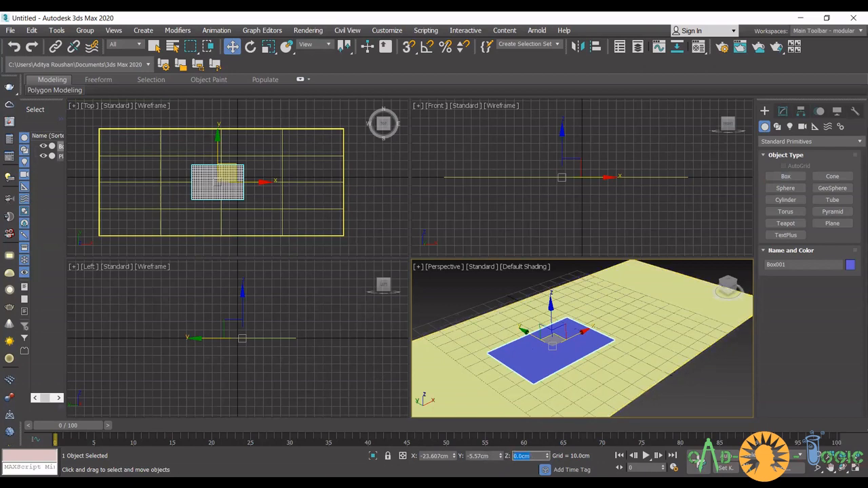
key(Return)
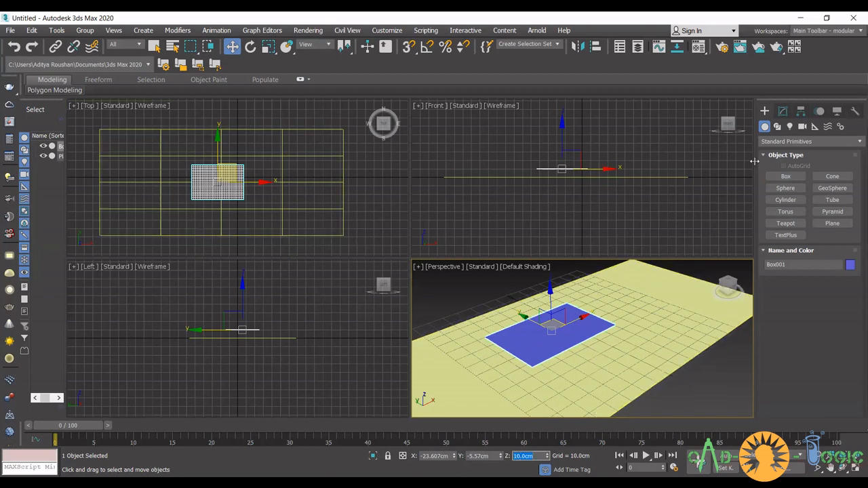
- Add a Cloth modifier to the raised box
click(783, 111)
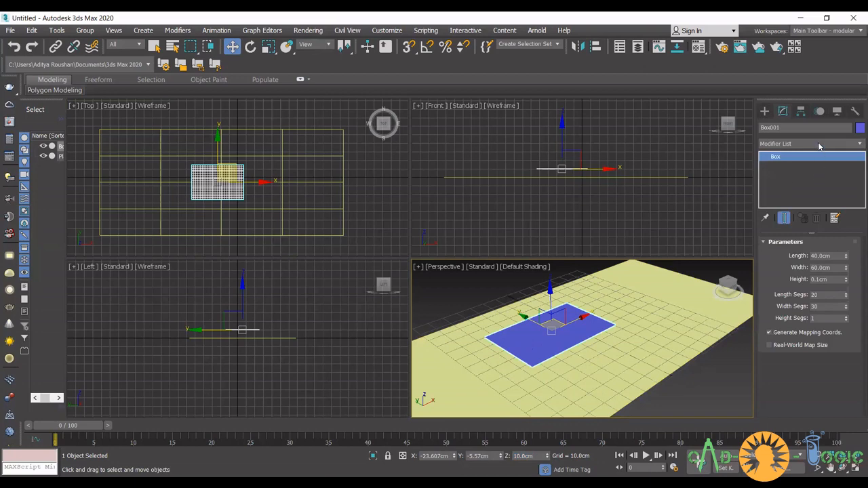
click(819, 143)
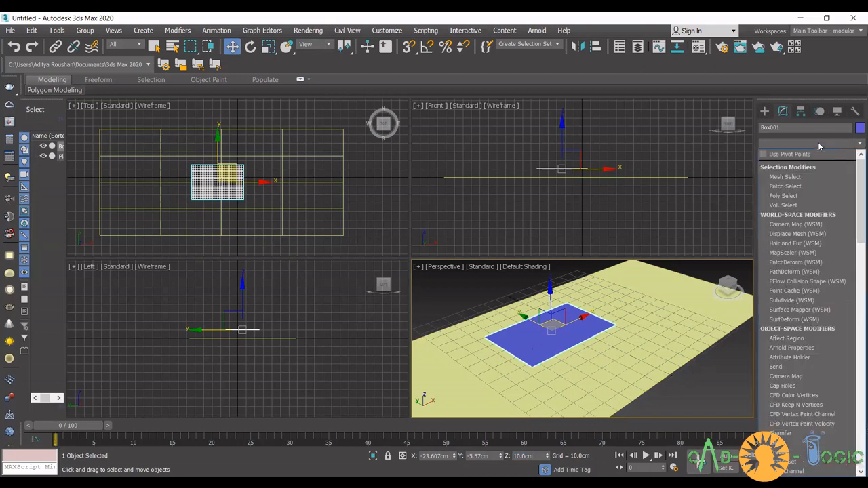
scroll(818, 146, down, 10)
click(817, 160)
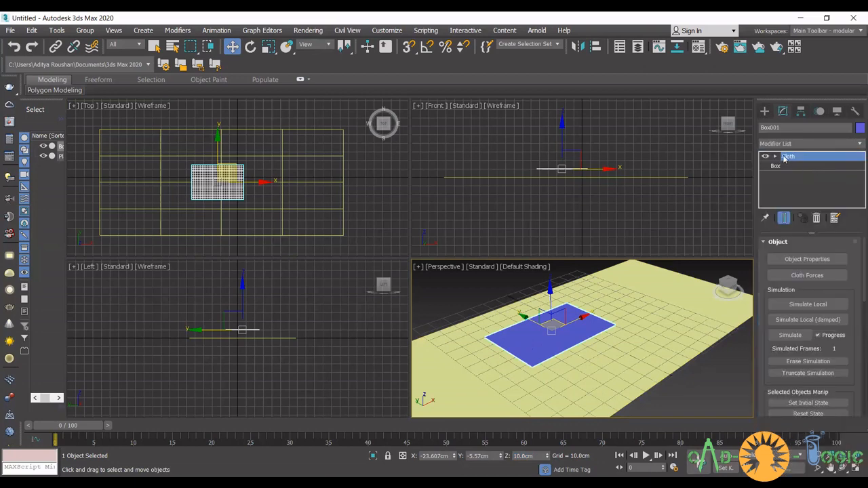
- In the Cloth object properties, make Box001 a cloth object with the Satin preset and a pressure of 4
click(839, 261)
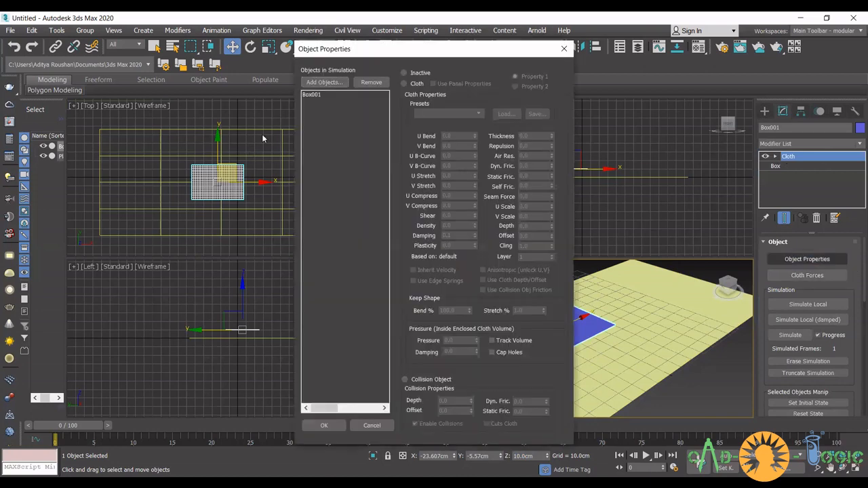
click(321, 93)
click(416, 84)
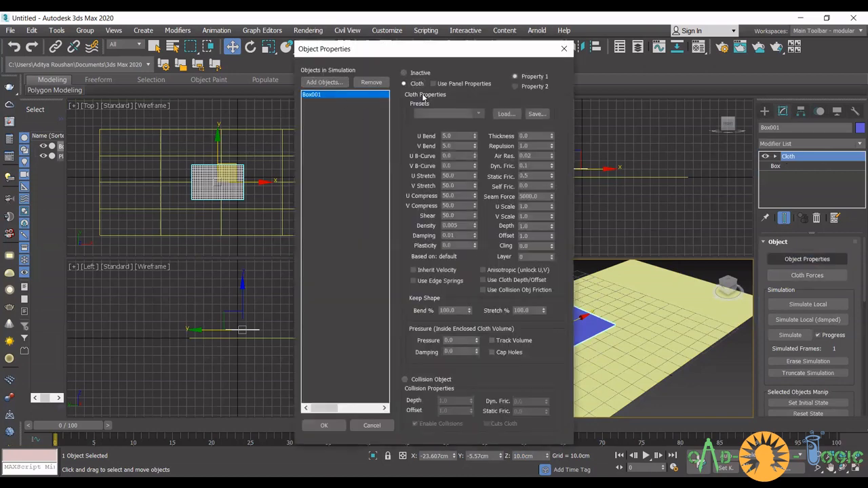
click(447, 113)
click(448, 188)
drag(458, 339, 426, 341)
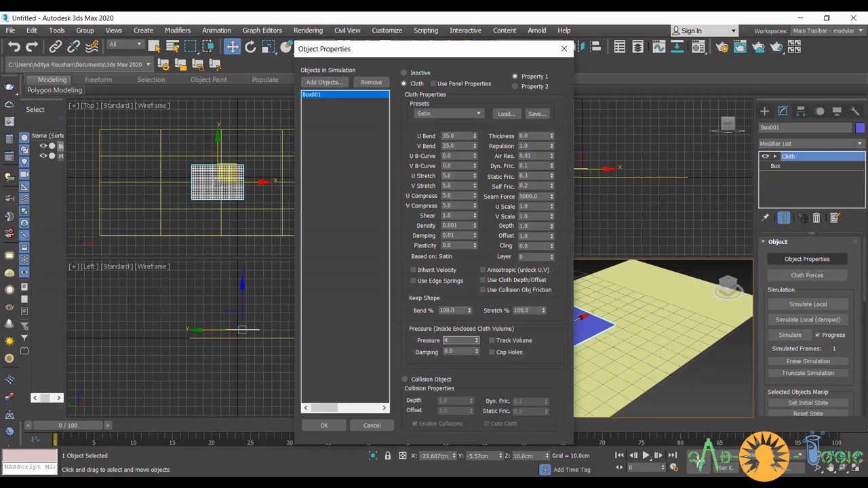
text(4)
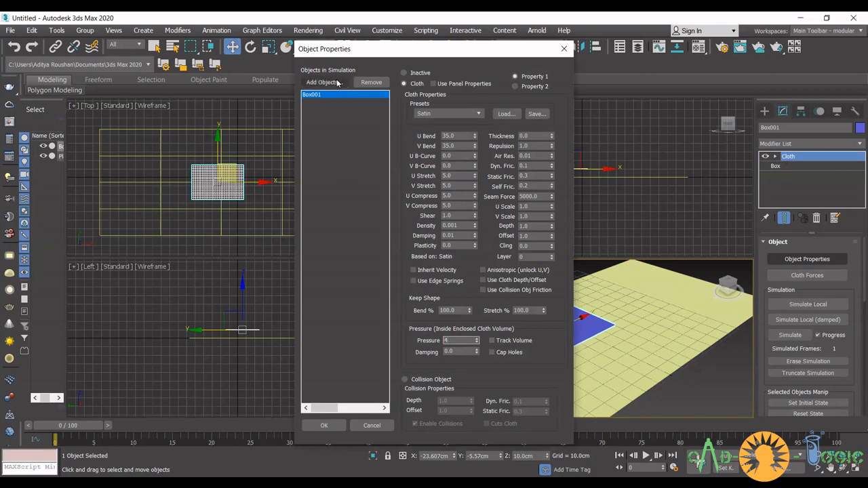
- Include Plane001 in the box's cloth simulation as a collision object and accept the properties
click(339, 83)
click(35, 87)
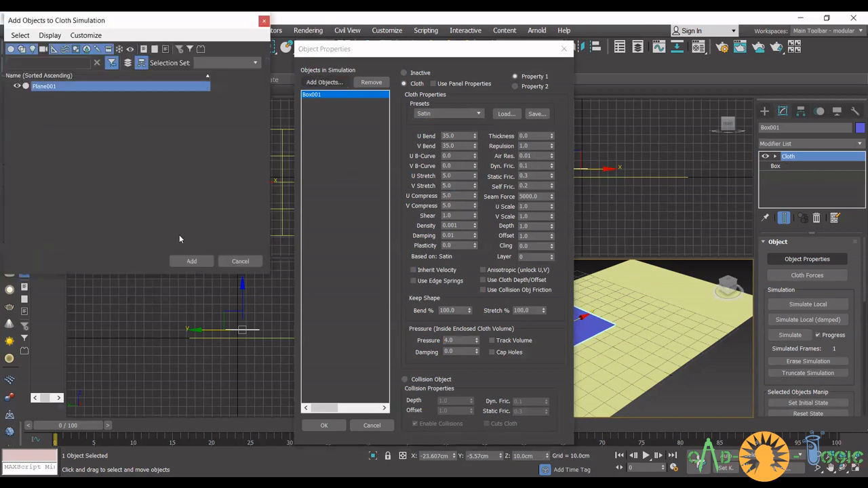
click(188, 260)
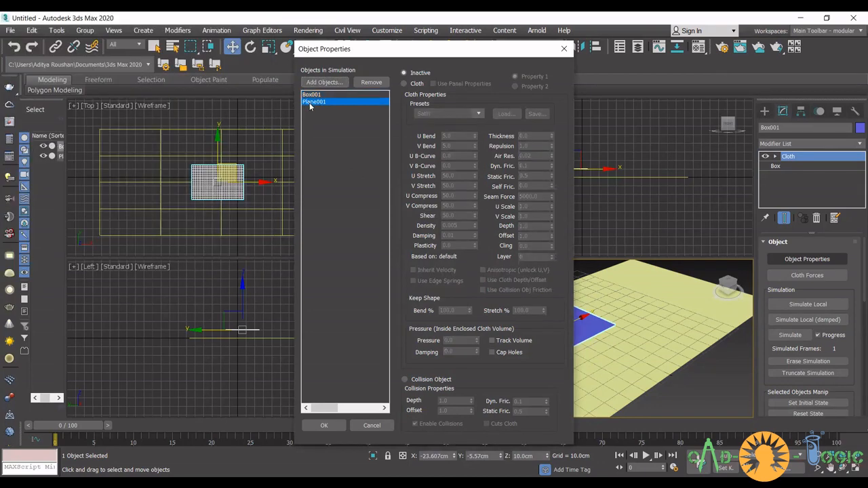
click(432, 380)
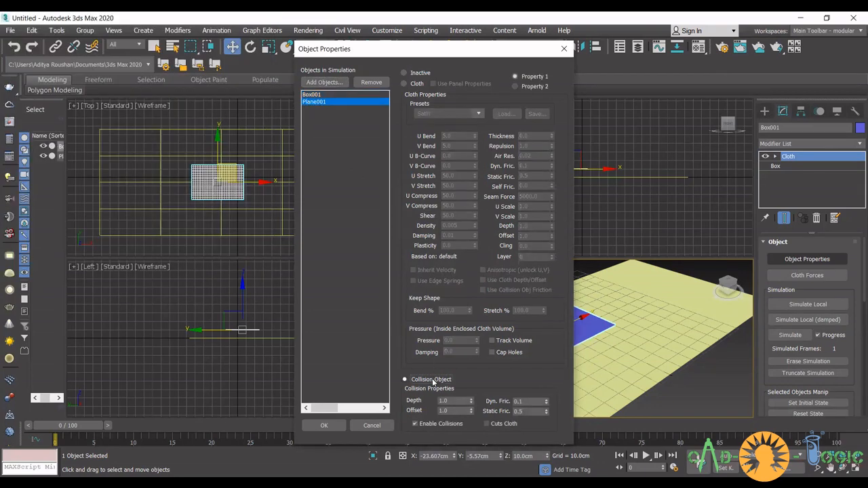
click(319, 96)
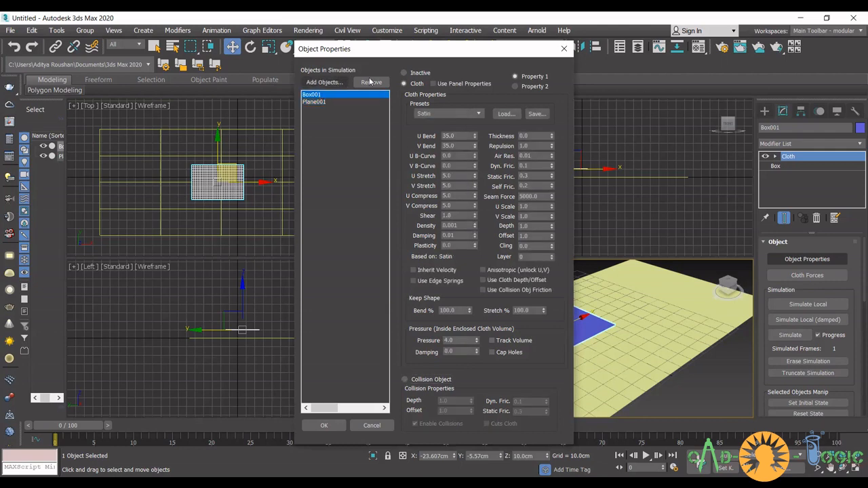
click(315, 102)
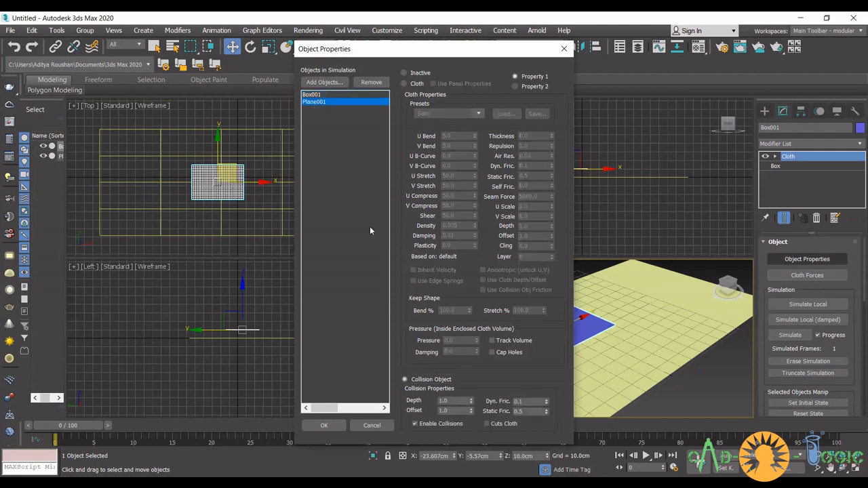
click(325, 426)
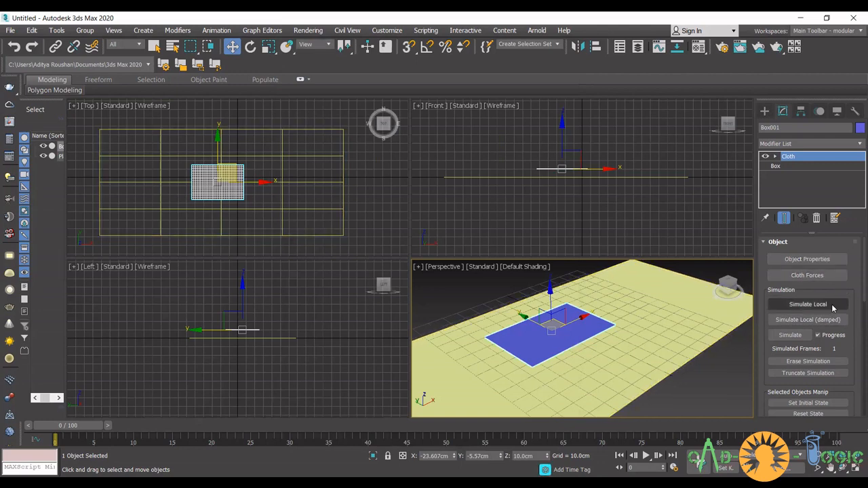
- Start the local cloth simulation to inflate the box, and maximize the Perspective view
click(834, 308)
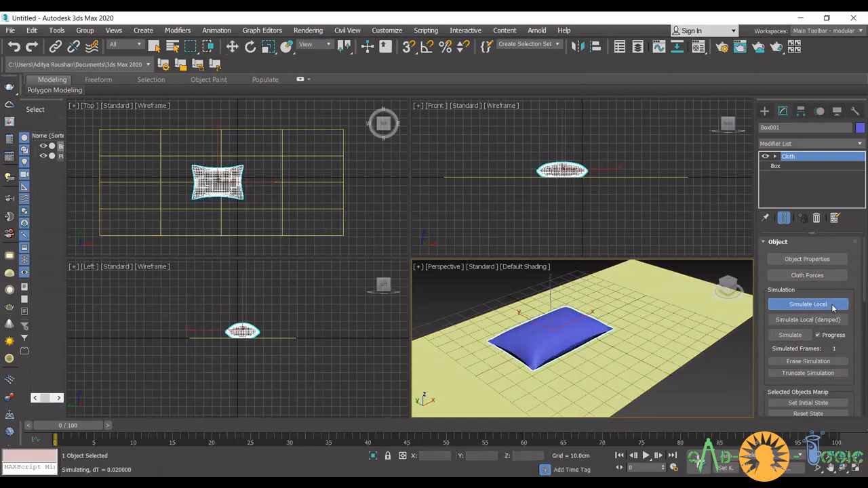
scroll(552, 337, up, 5)
scroll(551, 337, down, 3)
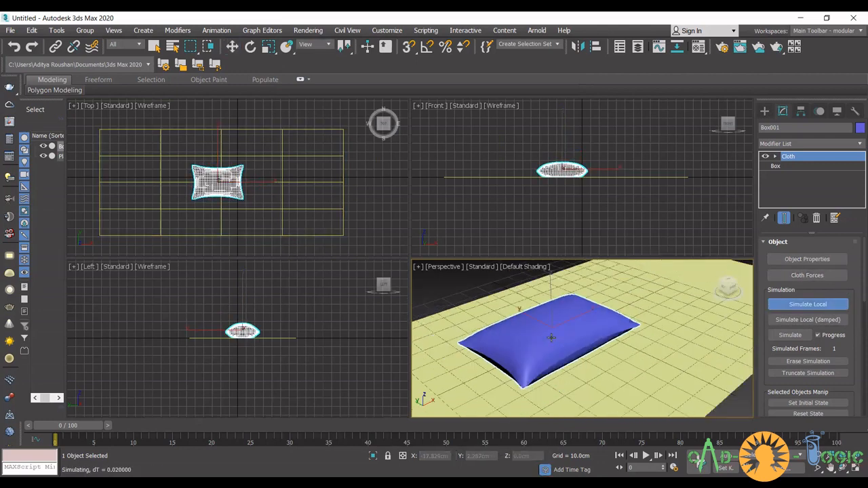
scroll(552, 337, down, 2)
click(575, 380)
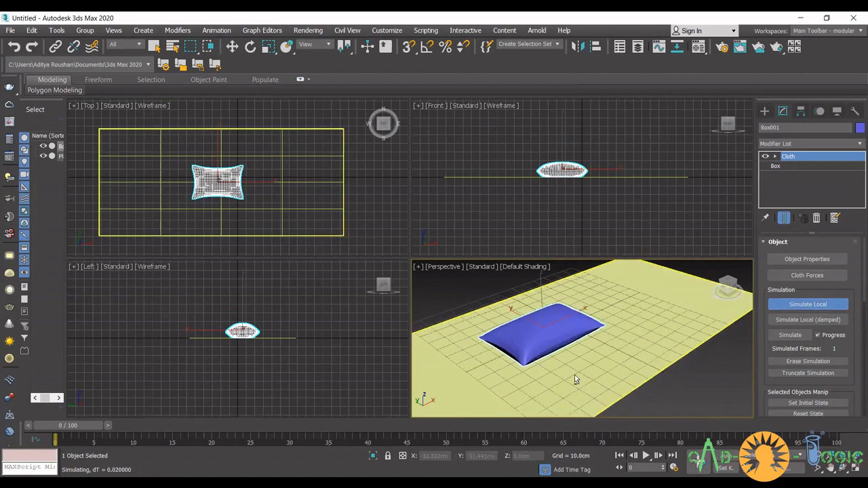
key(alt+w)
scroll(512, 308, down, 2)
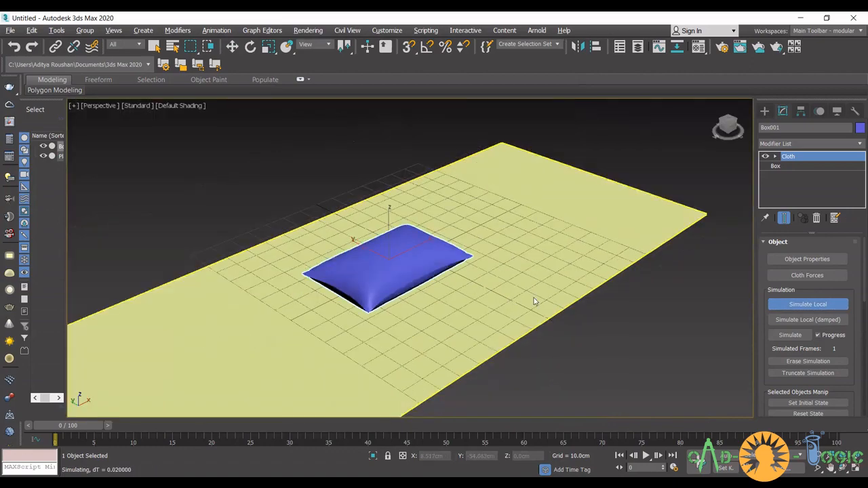
- Examine the inflating pillow's corners, side seams and overall shape up close and from several angles
alt+middle_drag(534, 298, 352, 290)
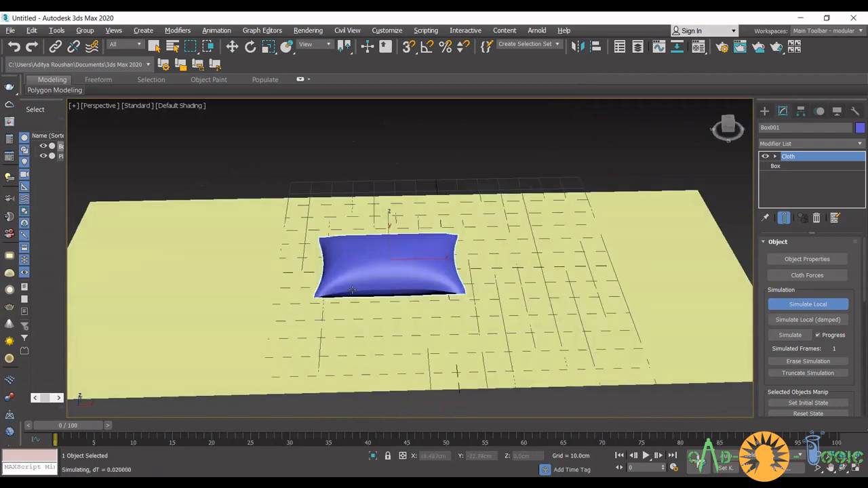
scroll(320, 276, up, 6)
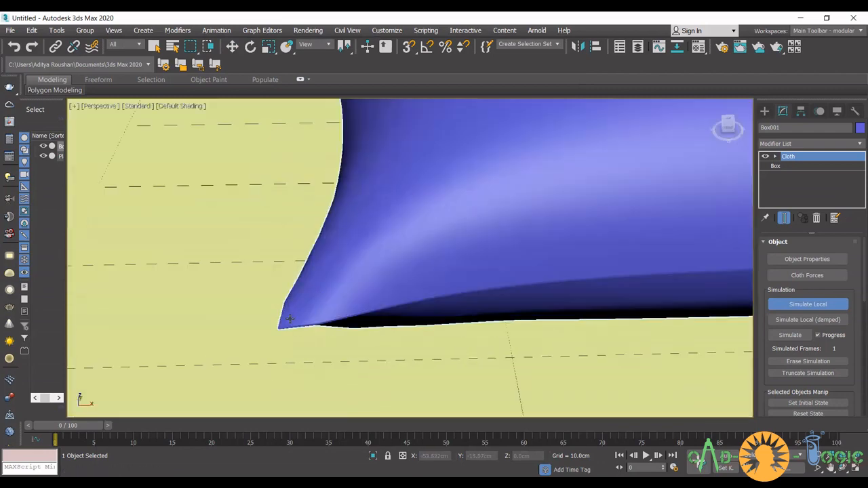
scroll(289, 315, down, 6)
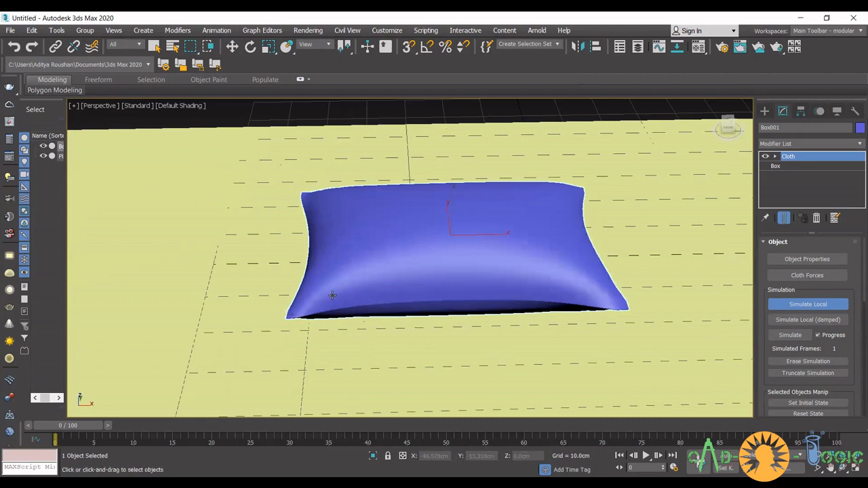
scroll(304, 314, down, 5)
alt+middle_drag(303, 313, 325, 284)
scroll(325, 284, up, 5)
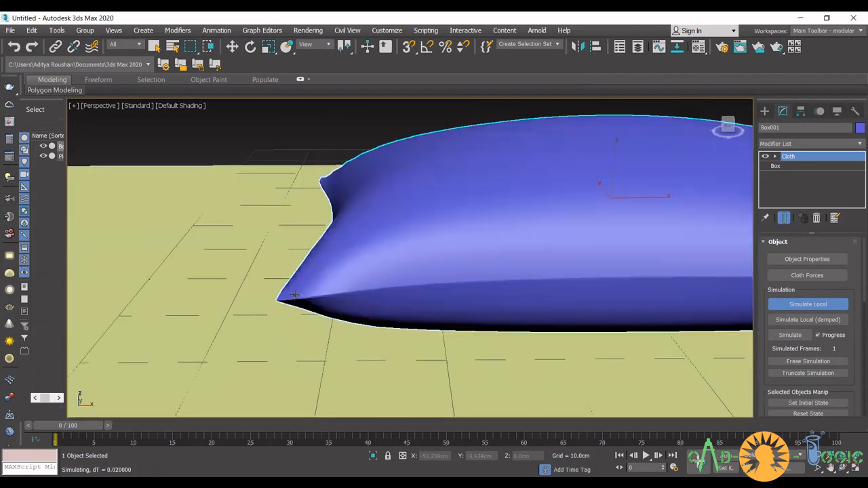
scroll(326, 293, down, 4)
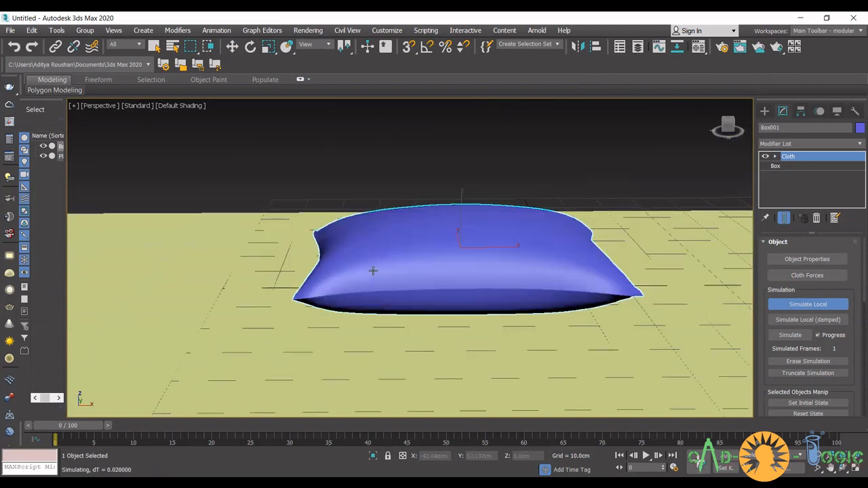
alt+middle_drag(373, 275, 395, 302)
scroll(412, 271, down, 6)
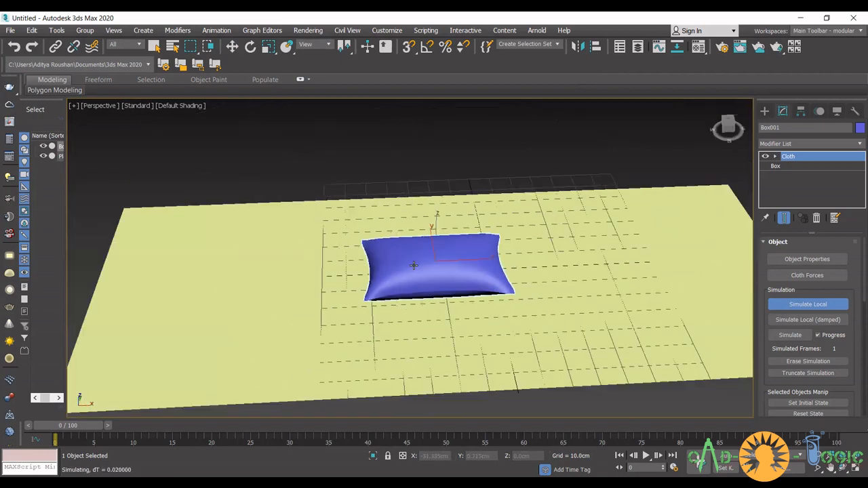
alt+middle_drag(419, 269, 447, 238)
scroll(430, 280, up, 4)
- Stop the running local cloth simulation with the Move tool active
key(w)
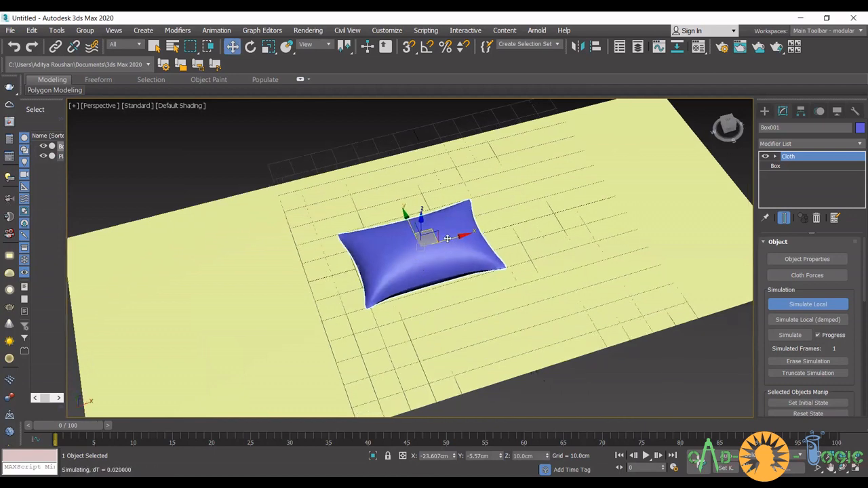
click(803, 307)
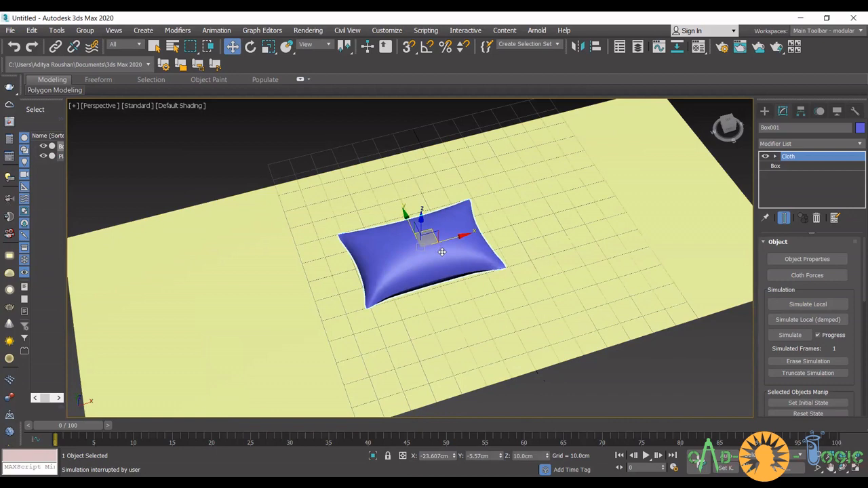
scroll(441, 252, down, 3)
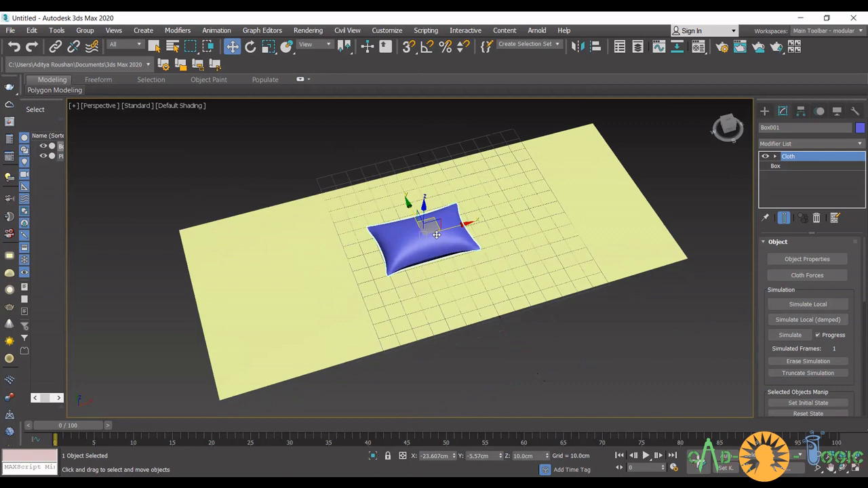
- Add an FFD 4x4x4 modifier above Cloth on the pillow and enter its Control Points sub-object level
click(813, 144)
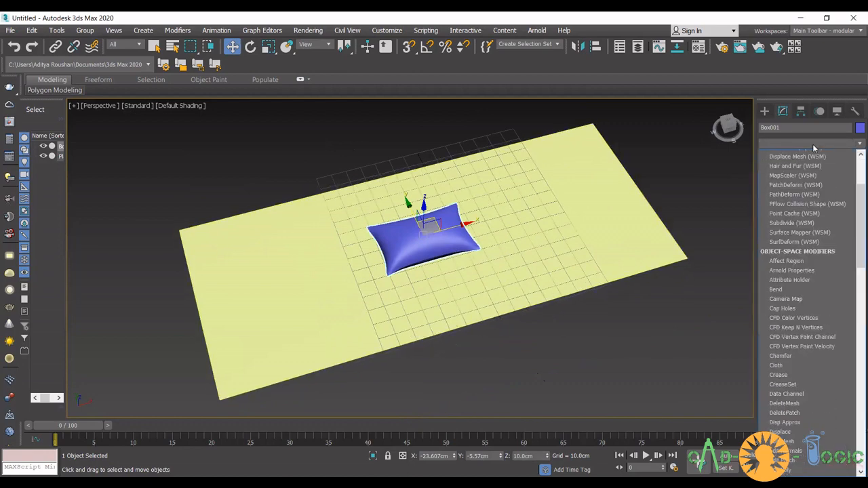
key(f)
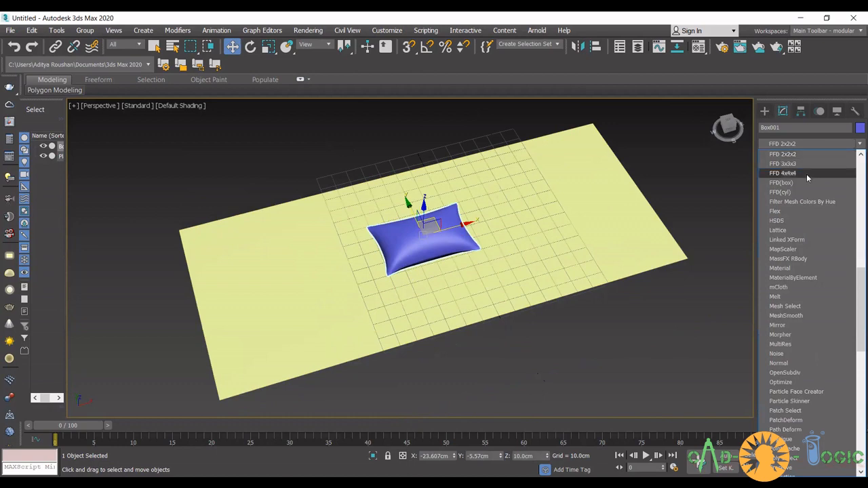
click(807, 173)
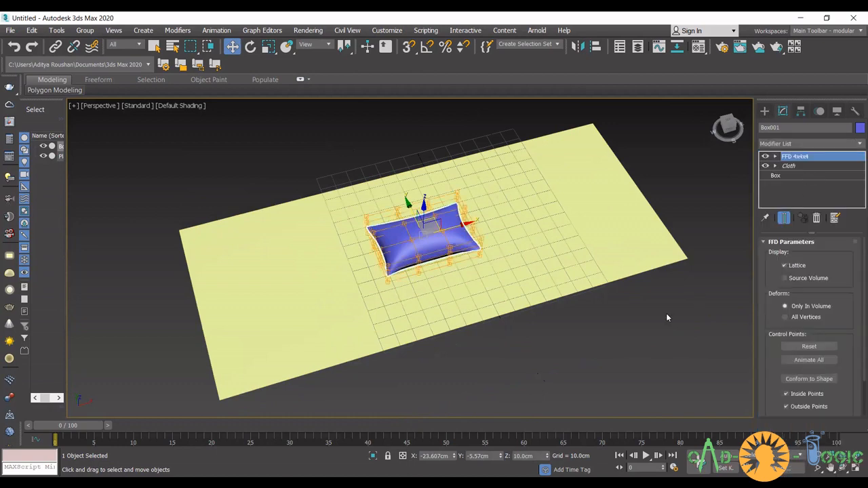
double_click(796, 157)
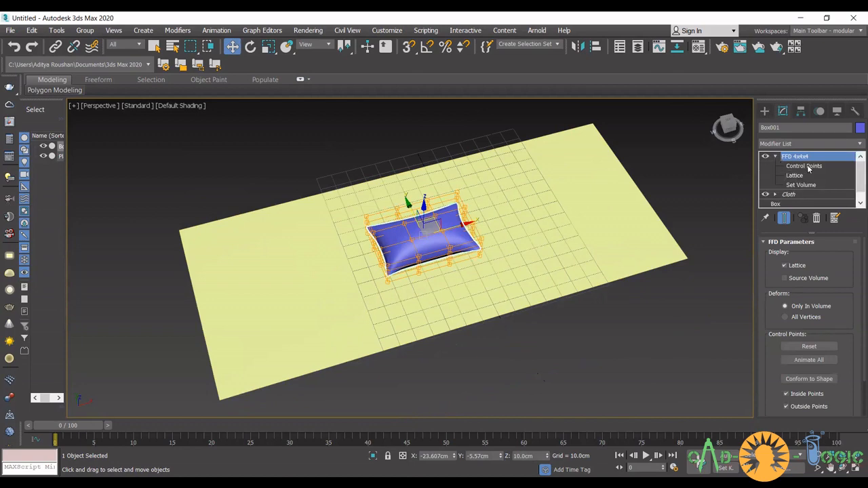
click(809, 167)
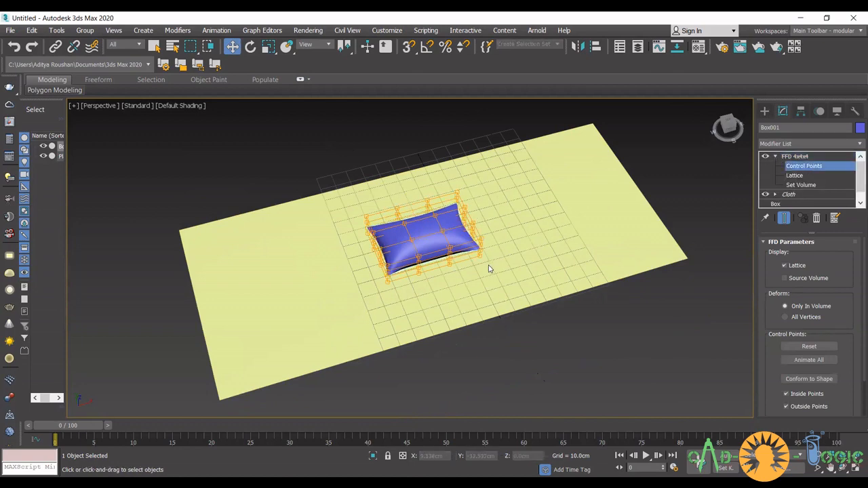
- Lower the central FFD control points of the pillow by about 3 cm along Z, then clear the selection
alt+middle_drag(490, 269, 412, 227)
scroll(403, 227, up, 4)
drag(408, 217, 514, 274)
scroll(501, 280, down, 3)
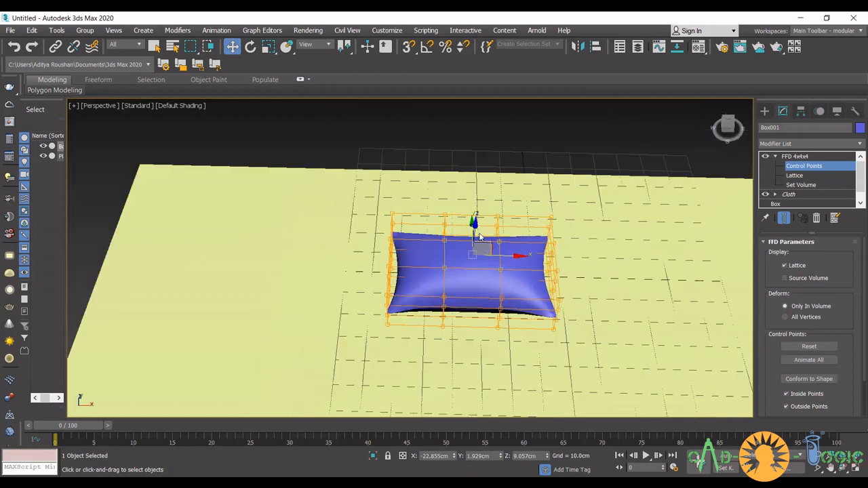
alt+middle_drag(479, 236, 474, 217)
drag(473, 213, 473, 221)
alt+middle_drag(473, 221, 416, 299)
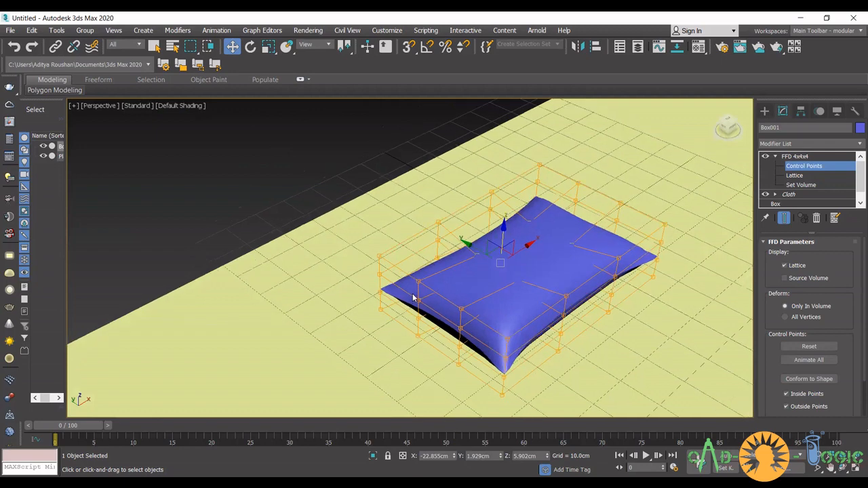
click(179, 192)
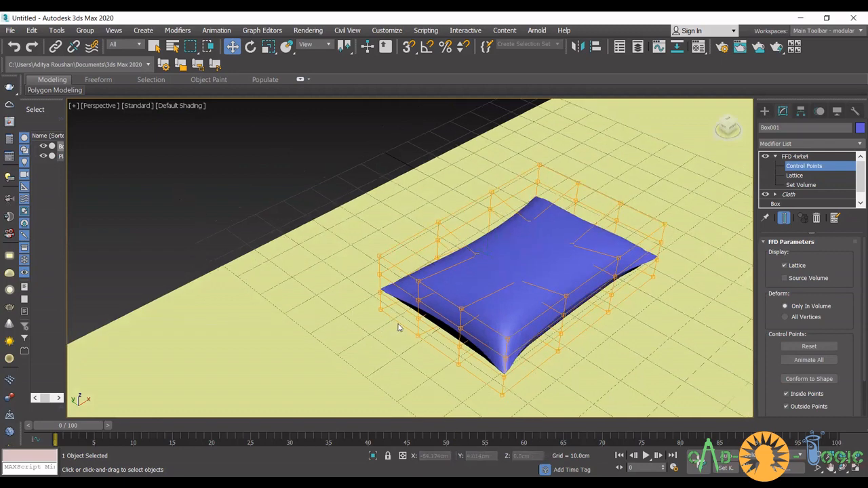
- Move the middle control points of the pillow's negative-X short side outward along X by about 5 cm
drag(408, 294, 435, 324)
ctrl+drag(467, 350, 467, 353)
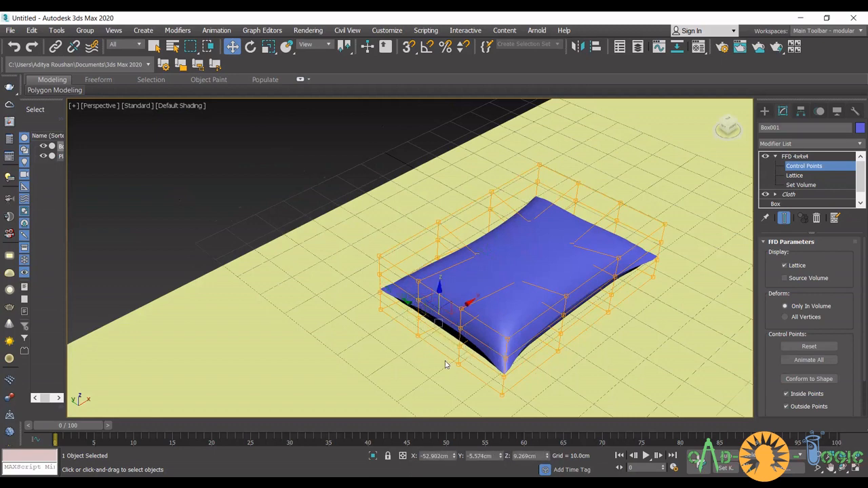
drag(469, 302, 455, 311)
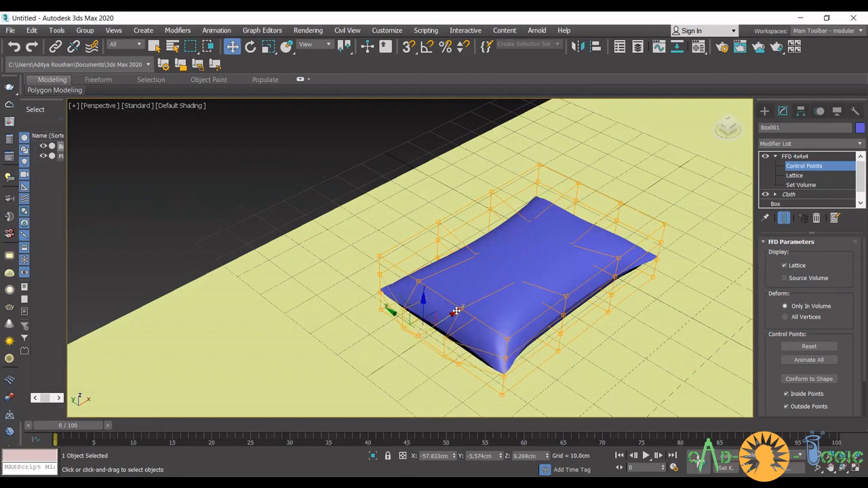
- Pull the middle control points of the opposite, positive-X short side outward along X to straighten that edge
scroll(459, 309, down, 4)
mouse_move(494, 308)
alt+middle_down()
mouse_move(560, 325)
mouse_move(516, 285)
mouse_move(492, 320)
alt+middle_up()
scroll(562, 323, up, 4)
scroll(491, 321, down, 3)
alt+middle_drag(461, 274, 444, 316)
scroll(438, 328, up, 5)
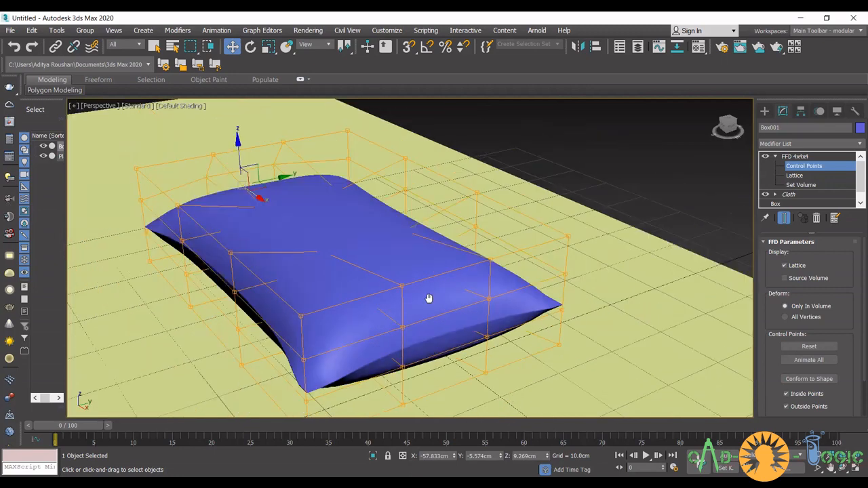
drag(398, 297, 420, 358)
drag(472, 270, 485, 344)
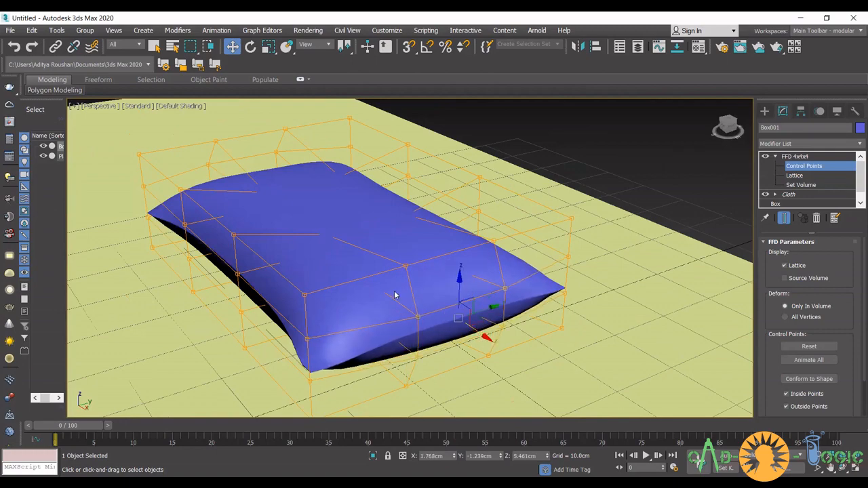
- Pull the middle control points of the front, negative-Y long side outward along Y, then clear the selection
scroll(395, 294, down, 3)
alt+middle_drag(407, 312, 427, 320)
alt+middle_drag(264, 369, 383, 215)
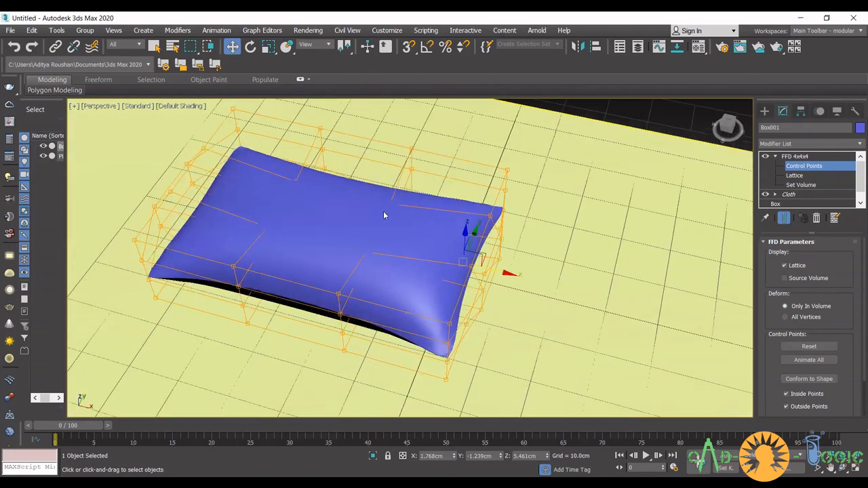
click(538, 197)
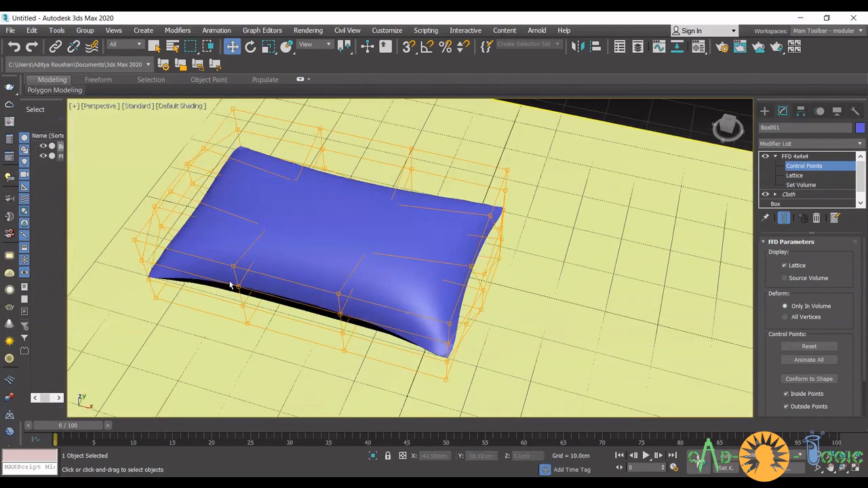
drag(229, 281, 252, 310)
ctrl+drag(322, 312, 354, 335)
drag(307, 277, 314, 300)
scroll(314, 301, down, 5)
click(437, 200)
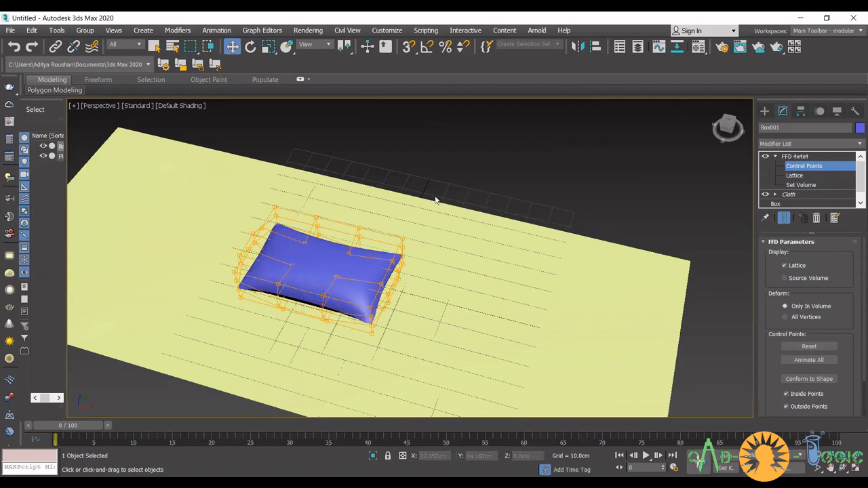
- Move the middle control points of the opposite, positive-Y long side outward along Y by about 2.4 cm
alt+middle_drag(358, 261, 316, 270)
alt+drag(316, 270, 370, 295)
alt+middle_drag(370, 295, 421, 245)
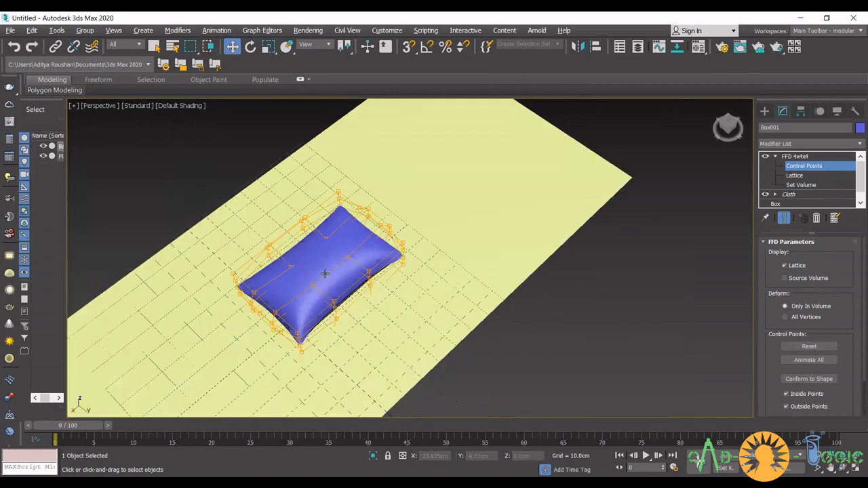
scroll(331, 308, up, 5)
click(339, 310)
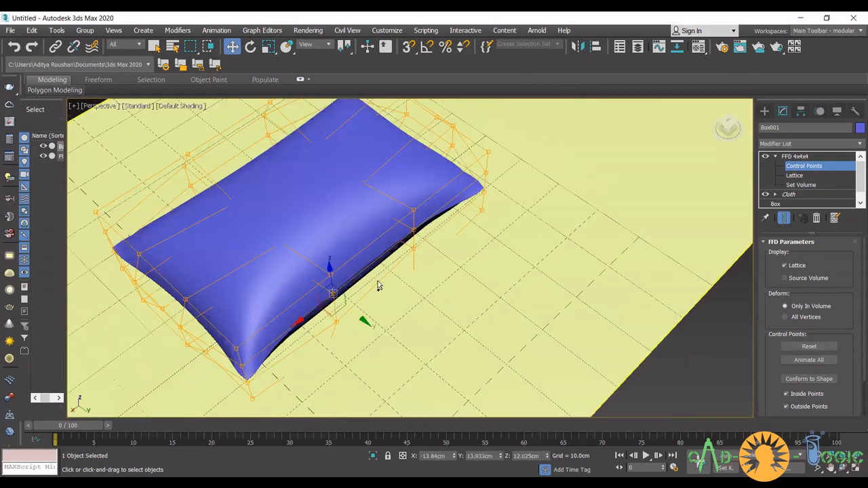
alt+middle_drag(339, 310, 372, 268)
ctrl+drag(349, 228, 355, 245)
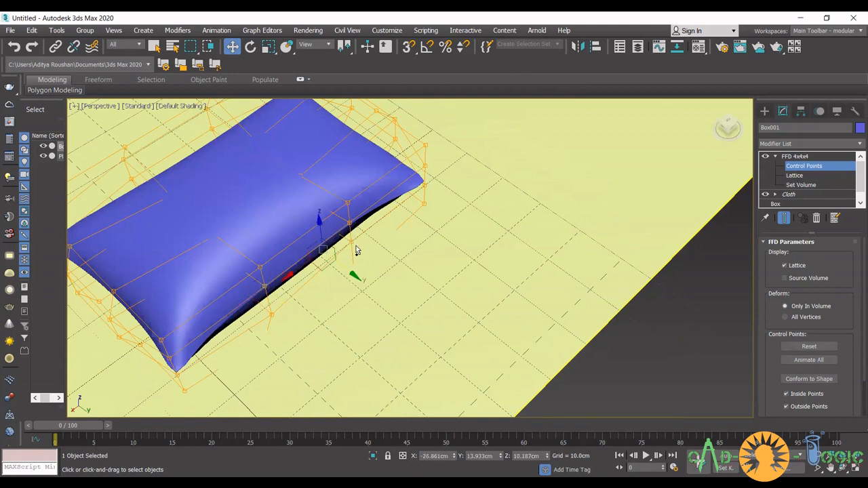
drag(353, 275, 362, 285)
scroll(458, 309, down, 3)
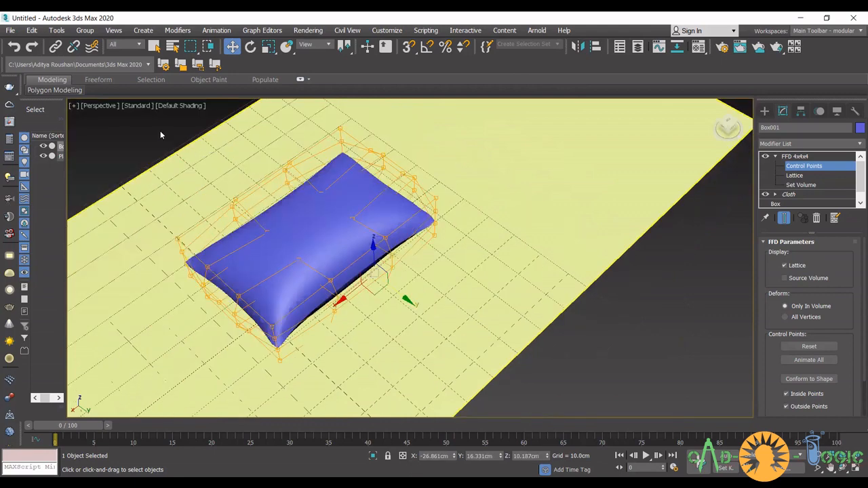
- Convert the shaped pillow to an Editable Poly and deselect it
scroll(186, 223, down, 4)
alt+middle_drag(180, 229, 295, 224)
right_click(295, 223)
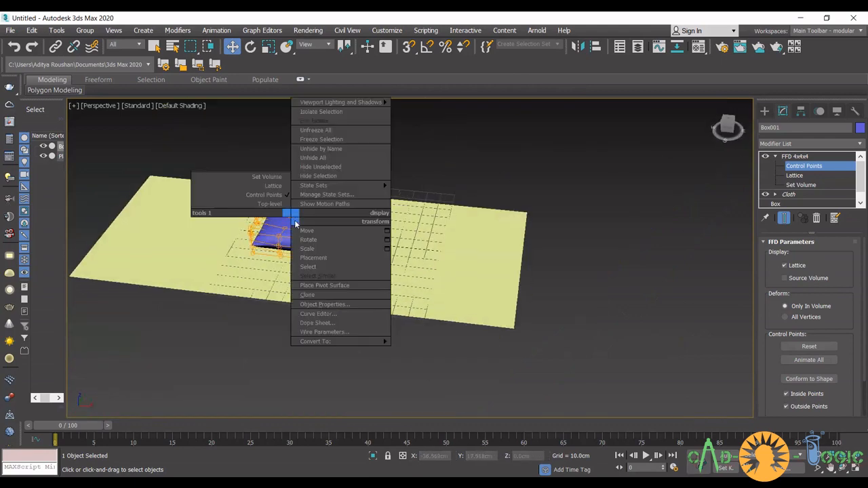
mouse_move(349, 342)
click(422, 352)
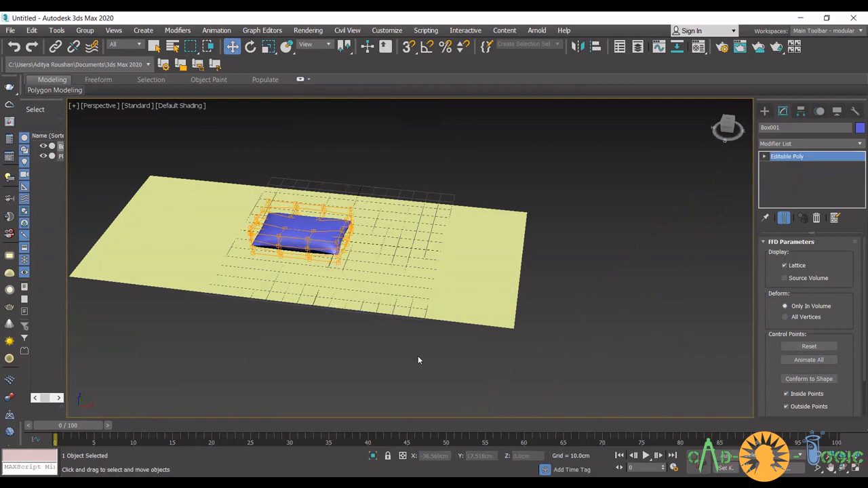
click(403, 372)
- Examine the pillow's Editable Poly sub-object levels and its surface up close
click(303, 238)
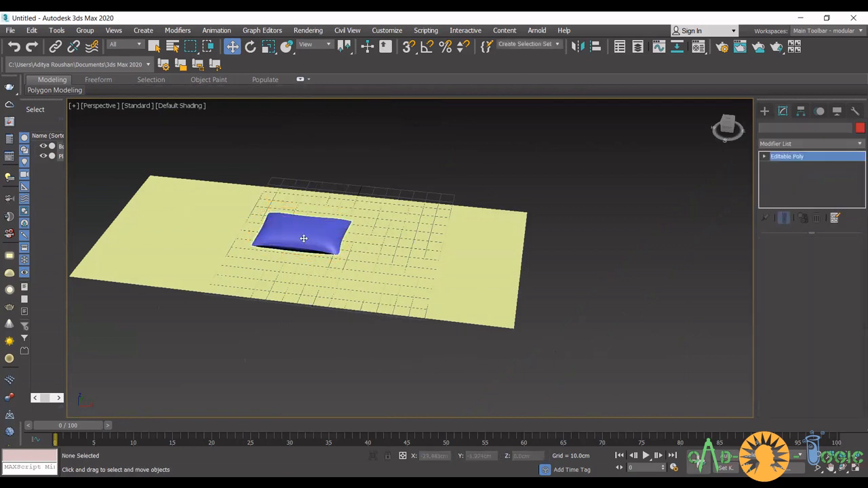
click(766, 158)
scroll(799, 180, down, 1)
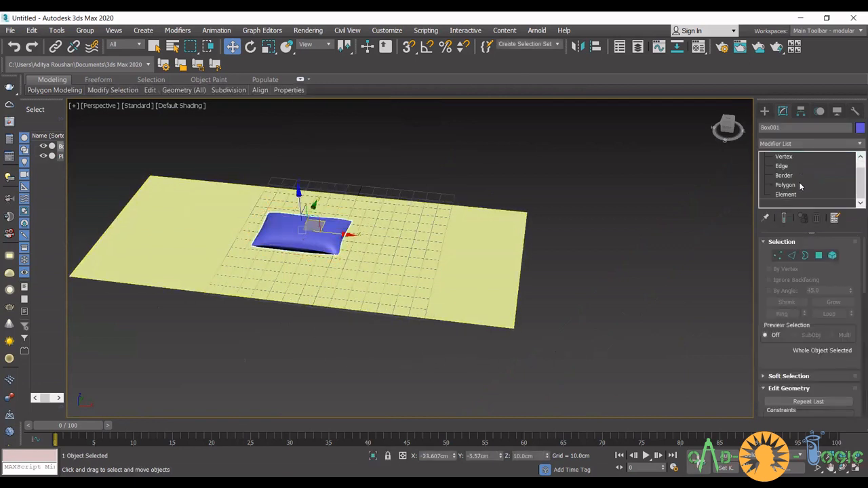
scroll(799, 183, up, 1)
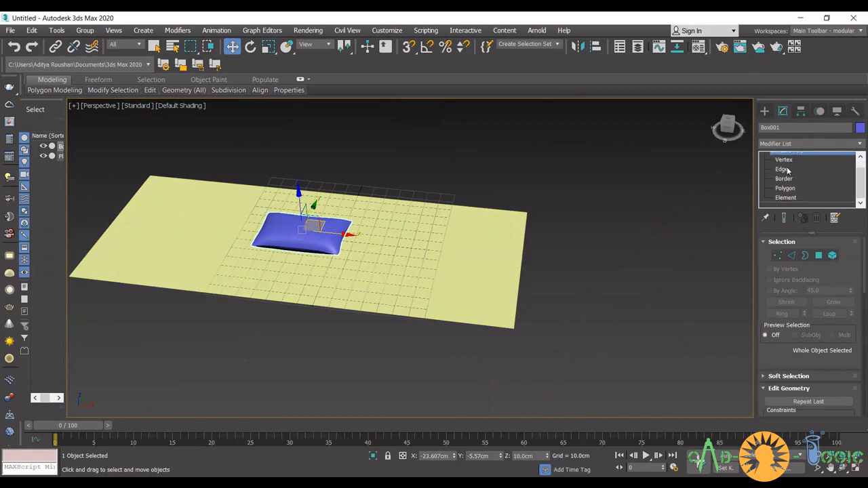
middle_drag(597, 244, 612, 264)
scroll(321, 256, up, 5)
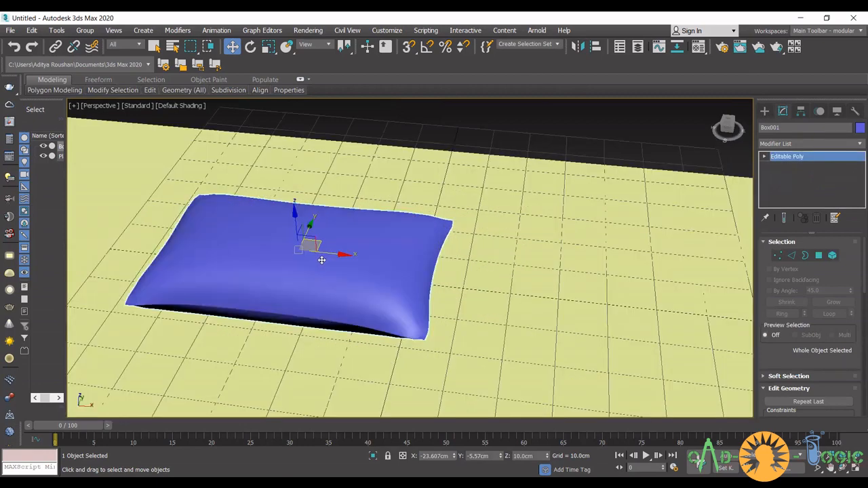
scroll(315, 254, down, 2)
scroll(314, 253, up, 2)
scroll(314, 253, down, 6)
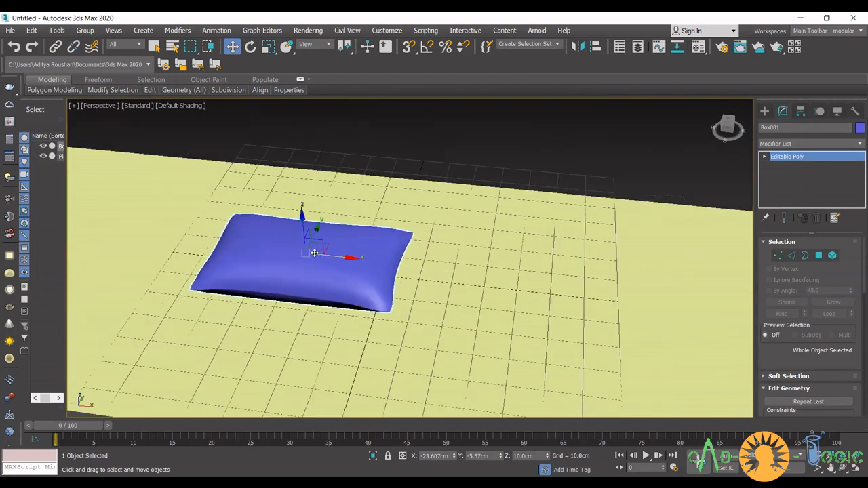
- Delete the collision plane beneath the pillow
click(574, 252)
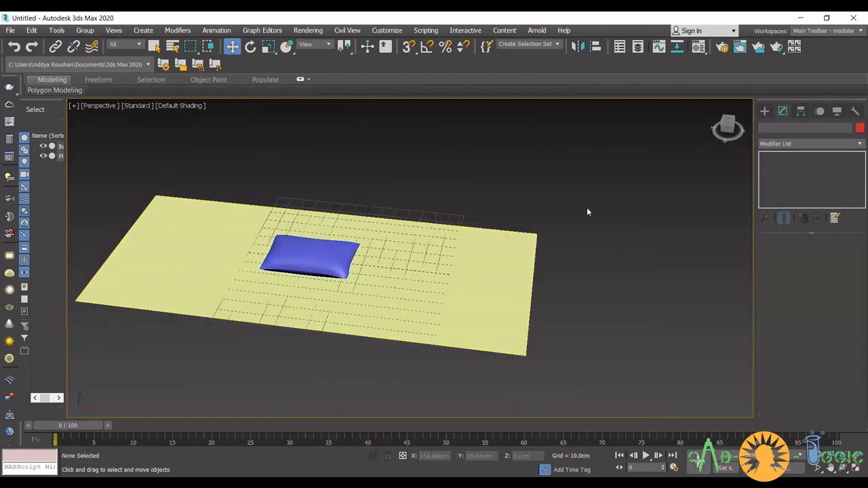
click(518, 279)
key(Delete)
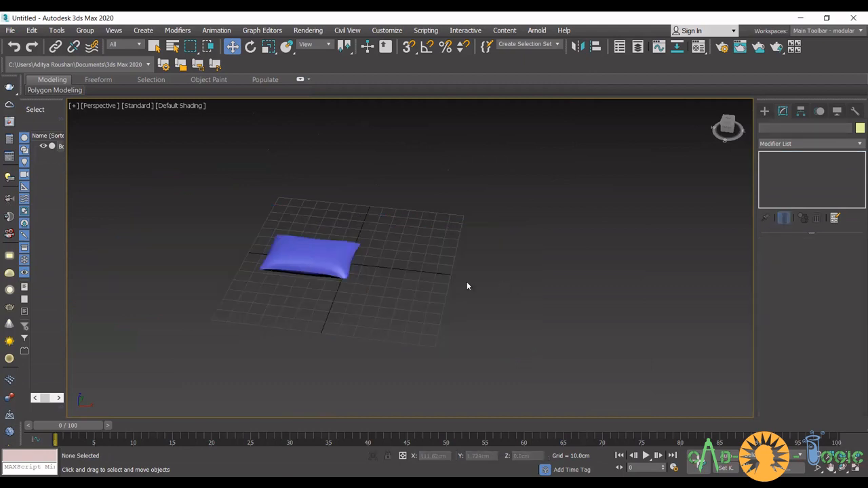
- Clone the pillow as a single instance about 63 cm along positive X, beside the original
scroll(320, 278, up, 6)
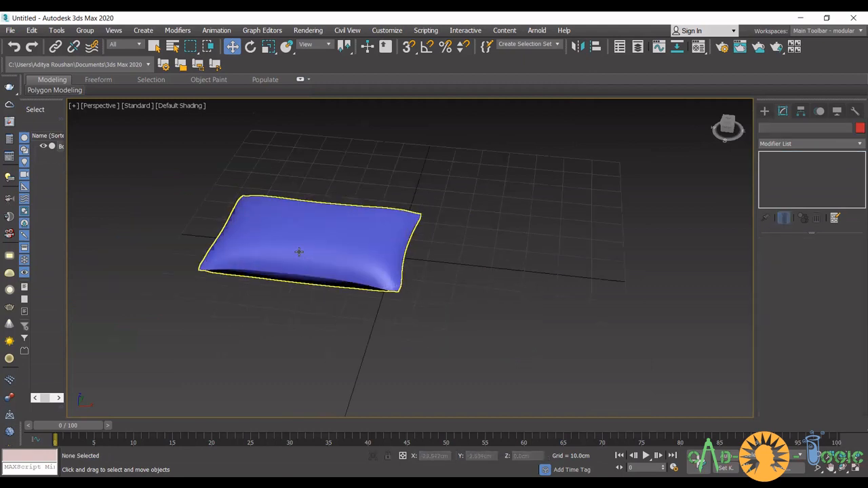
mouse_move(306, 250)
alt+middle_down()
mouse_move(316, 259)
mouse_move(309, 204)
mouse_move(304, 267)
mouse_move(314, 258)
alt+middle_up()
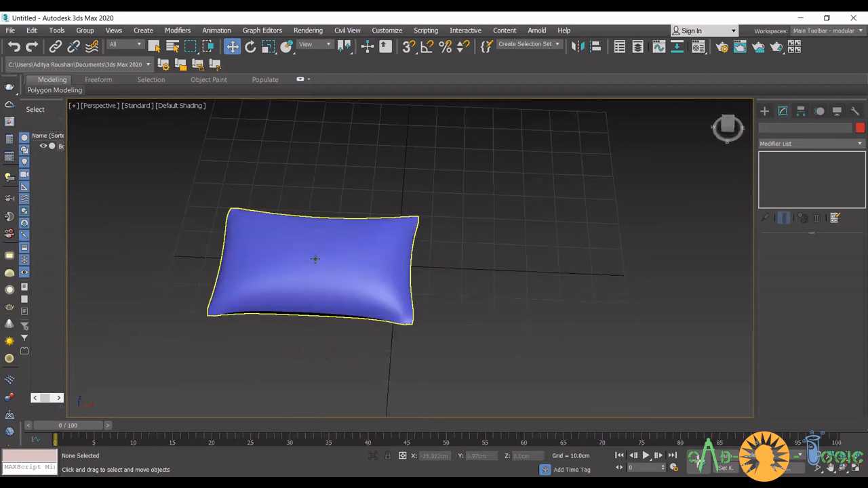
click(316, 259)
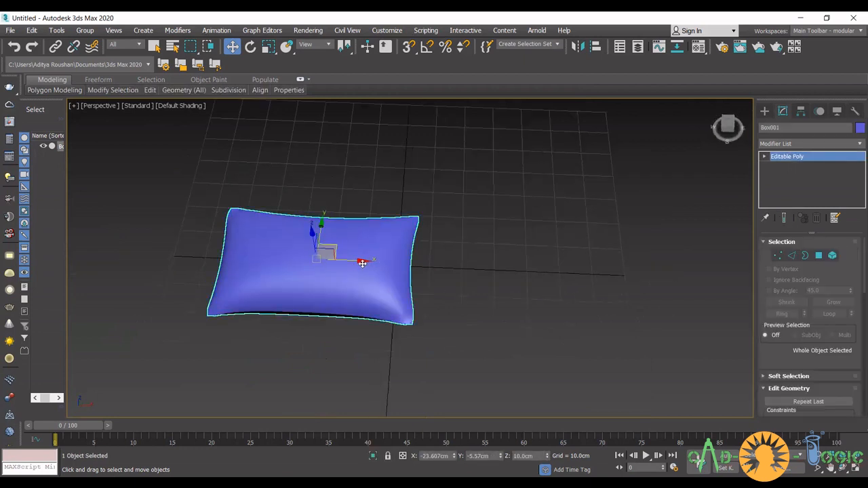
mouse_move(361, 261)
shift+mouse_down()
mouse_move(597, 281)
mouse_move(574, 284)
shift+mouse_up()
click(371, 226)
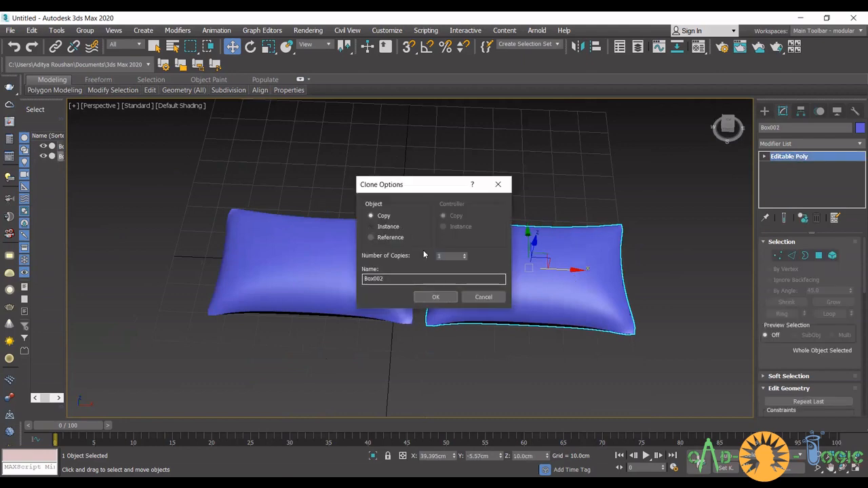
click(446, 297)
- Examine the two pillows side by side, up close and from several angles
scroll(446, 309, down, 3)
middle_drag(442, 312, 423, 275)
mouse_move(487, 323)
alt+middle_down()
mouse_move(452, 291)
mouse_move(438, 257)
alt+middle_up()
click(532, 327)
scroll(449, 256, up, 8)
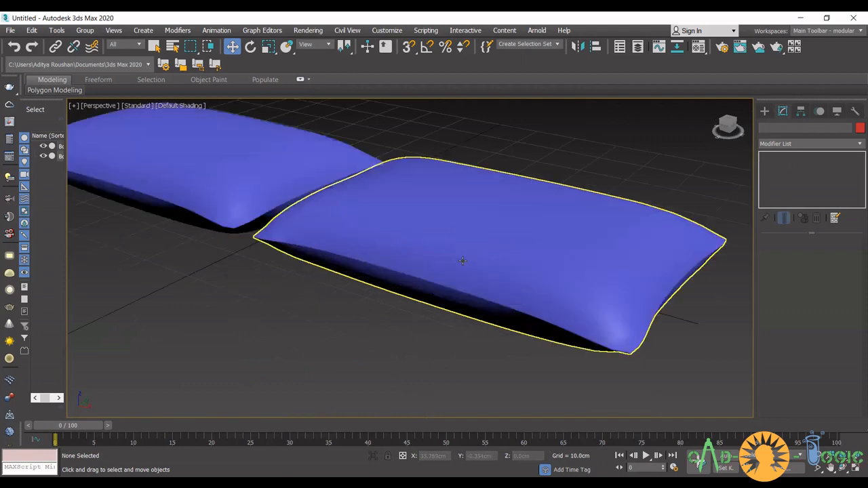
scroll(449, 256, down, 8)
alt+middle_drag(449, 256, 466, 243)
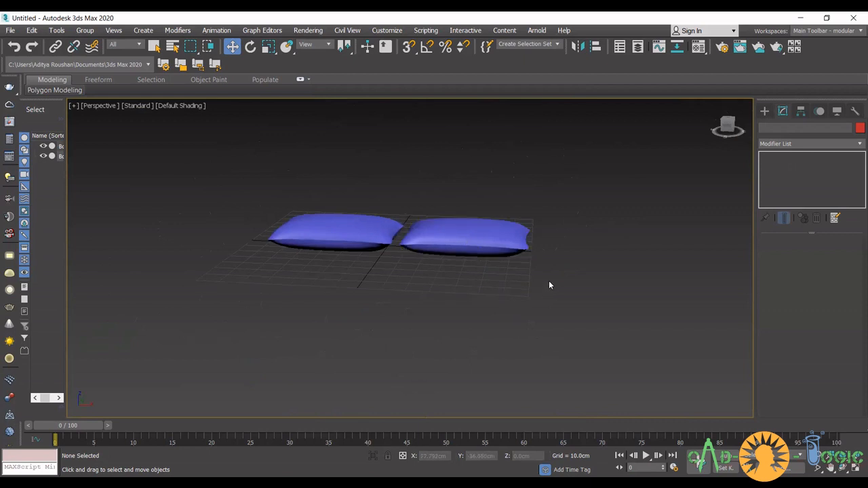
drag(575, 273, 237, 190)
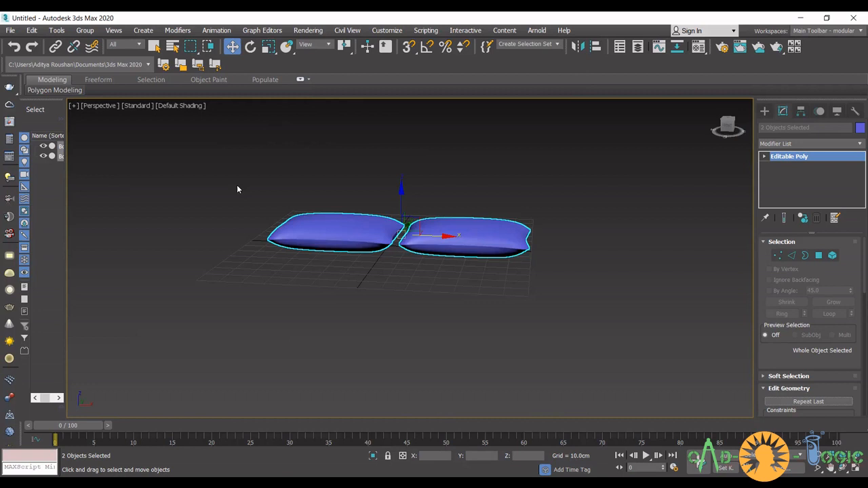
click(341, 283)
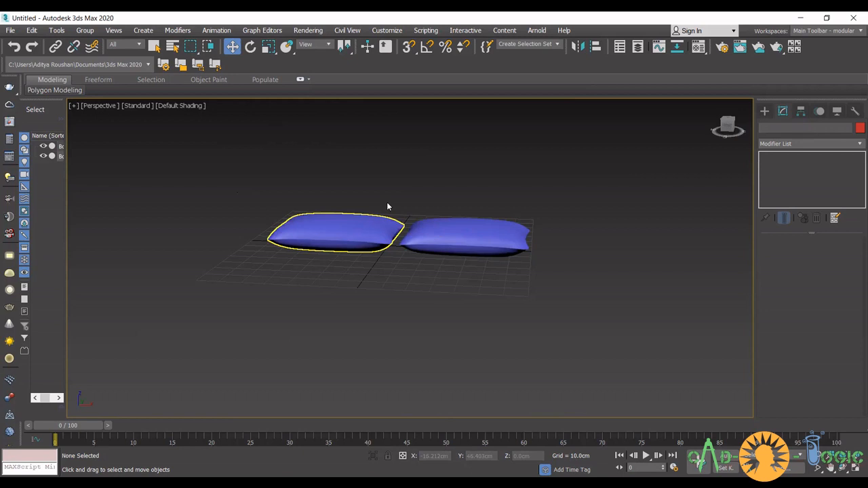
click(388, 203)
alt+middle_drag(389, 201, 421, 182)
click(422, 182)
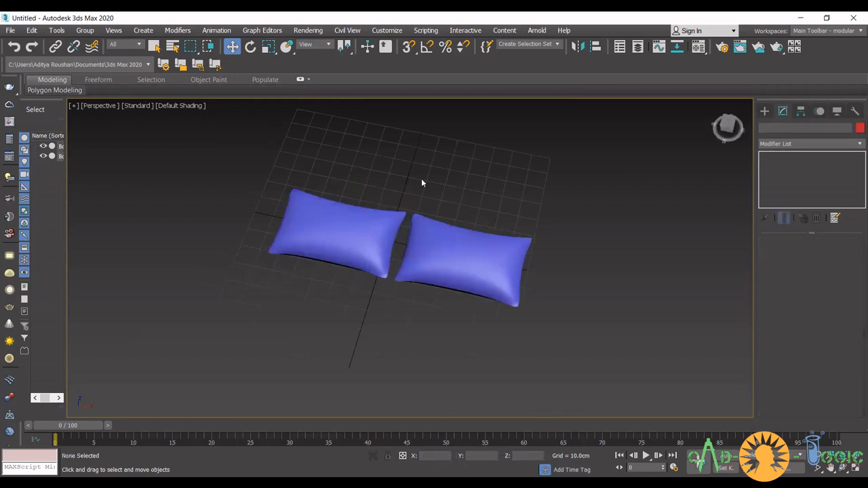